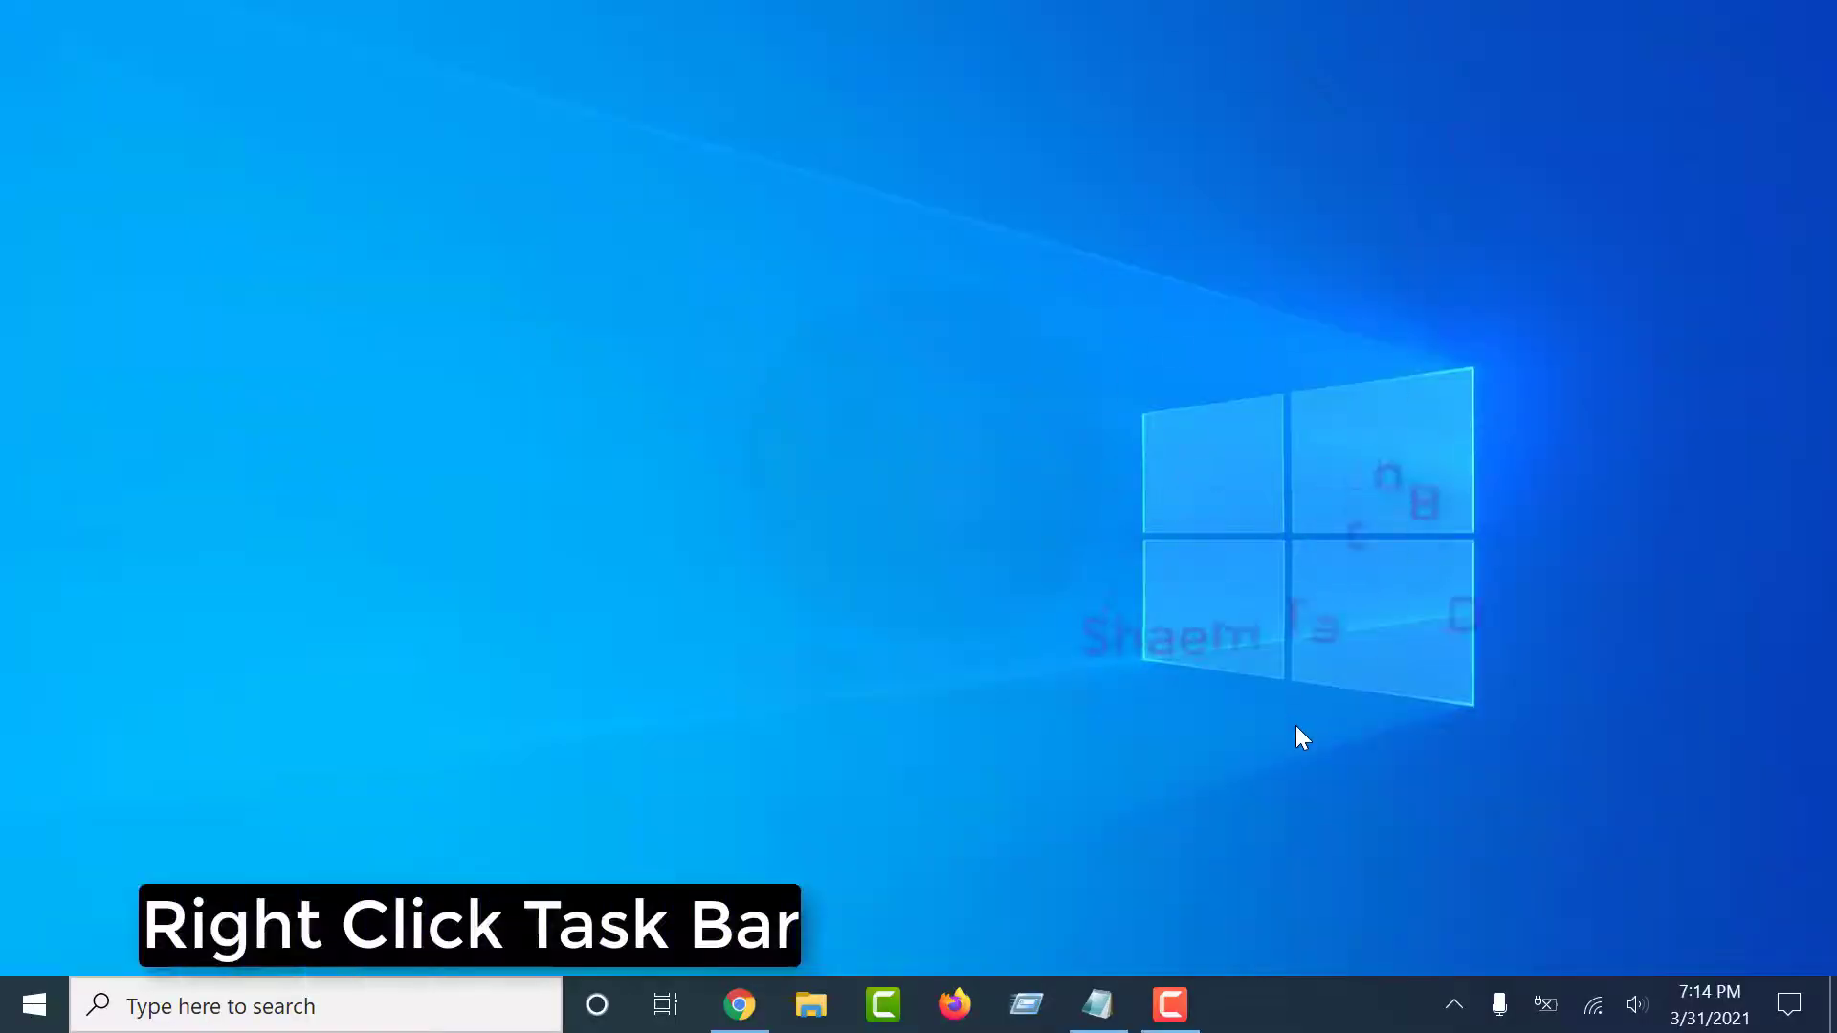
Step: Open Task Manager from the taskbar menu and bring up its Create new task dialog
right_click(1294, 1003)
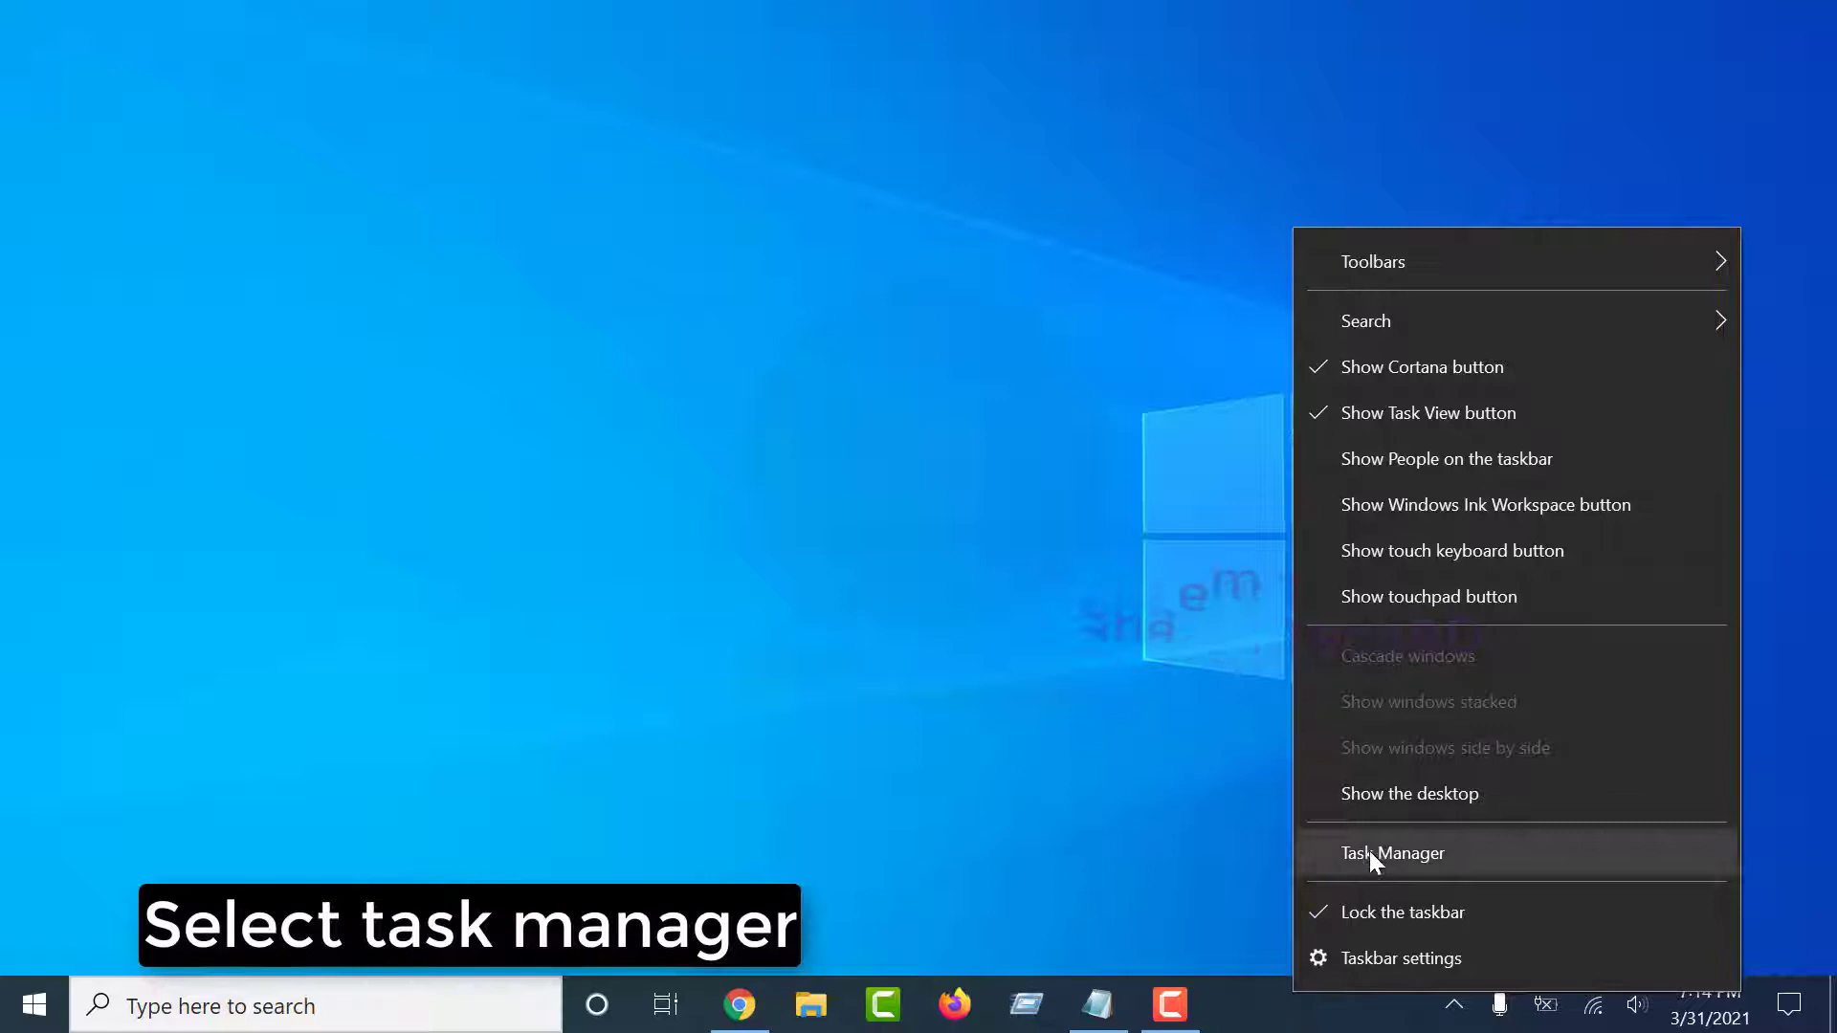
click(1403, 854)
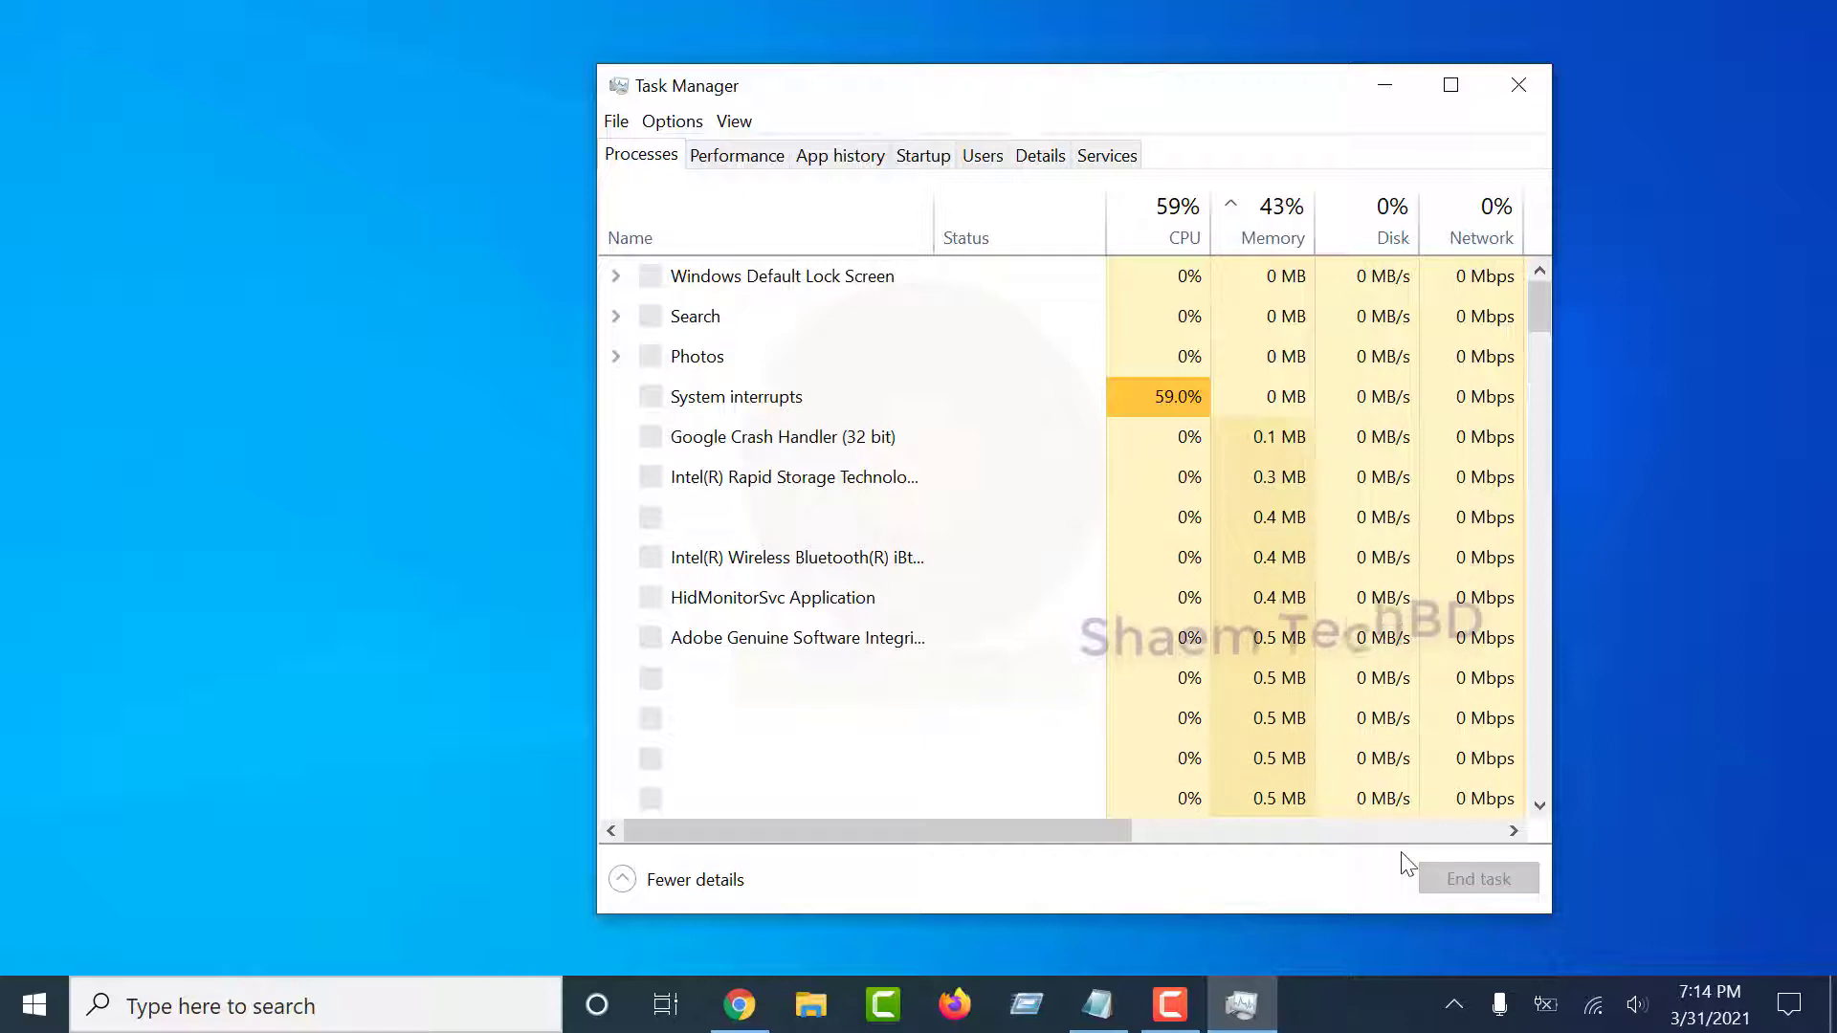
click(616, 120)
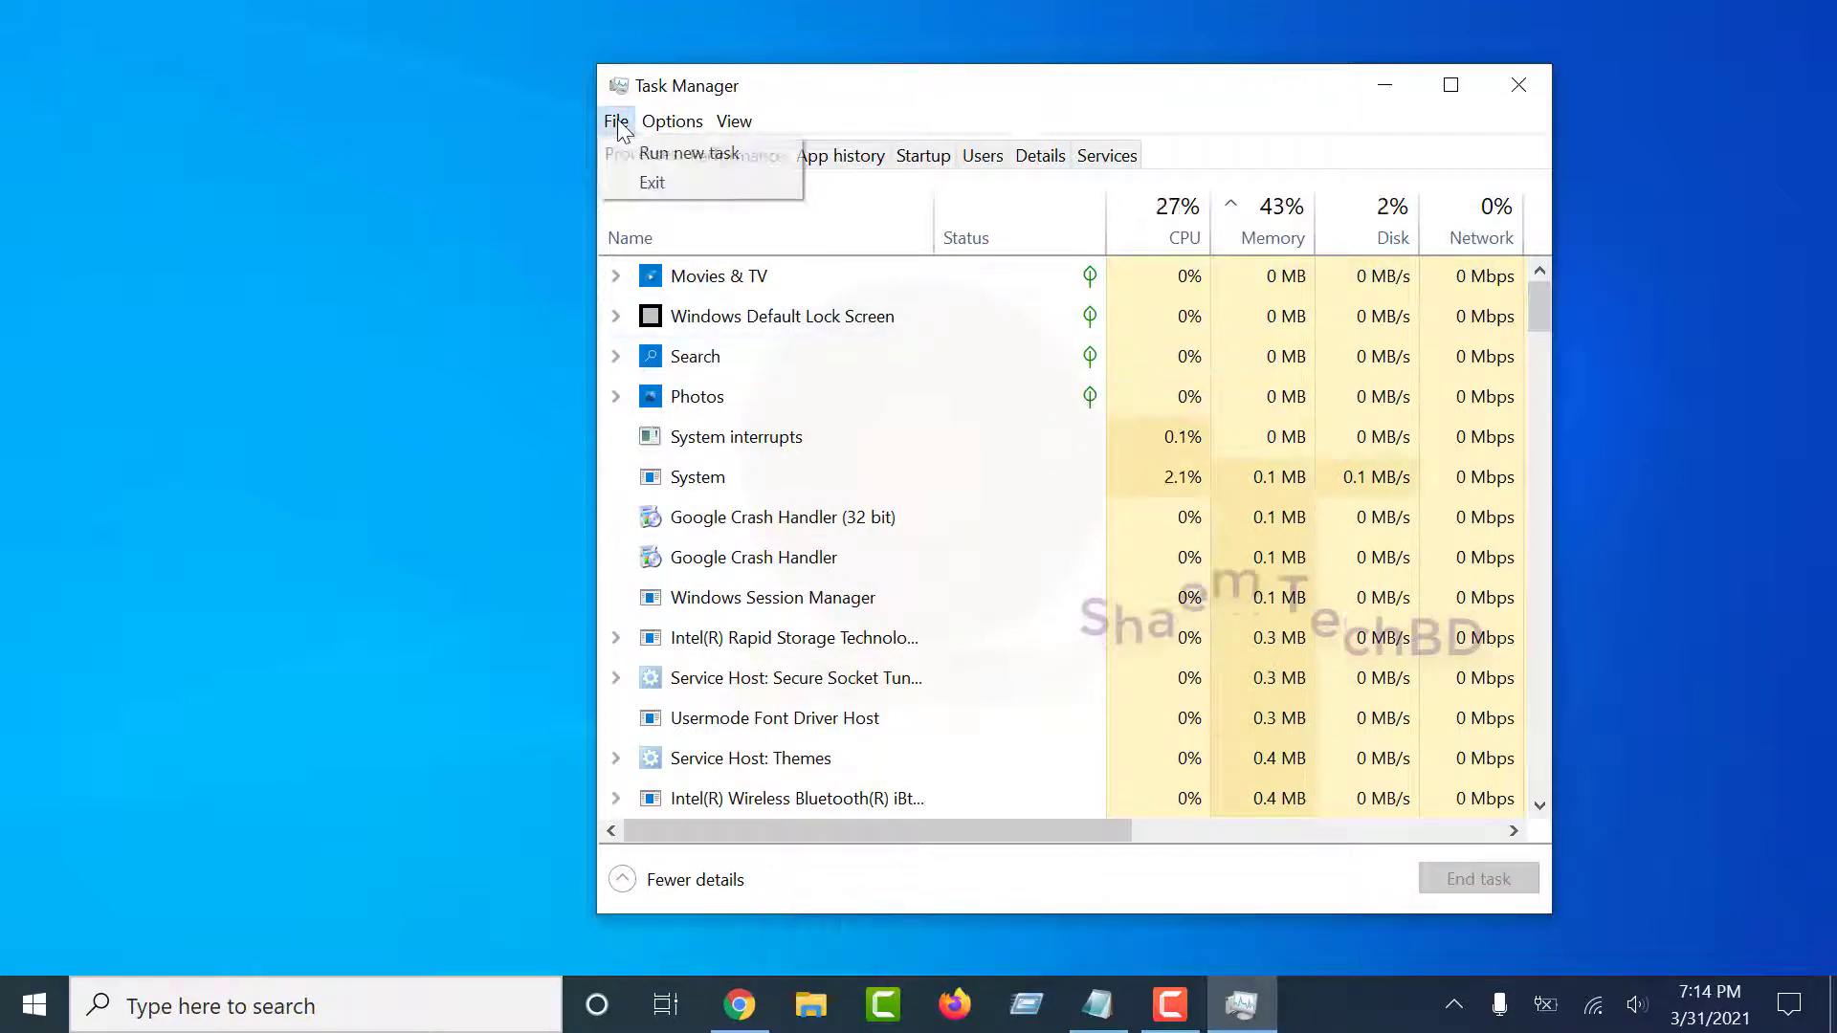
click(640, 153)
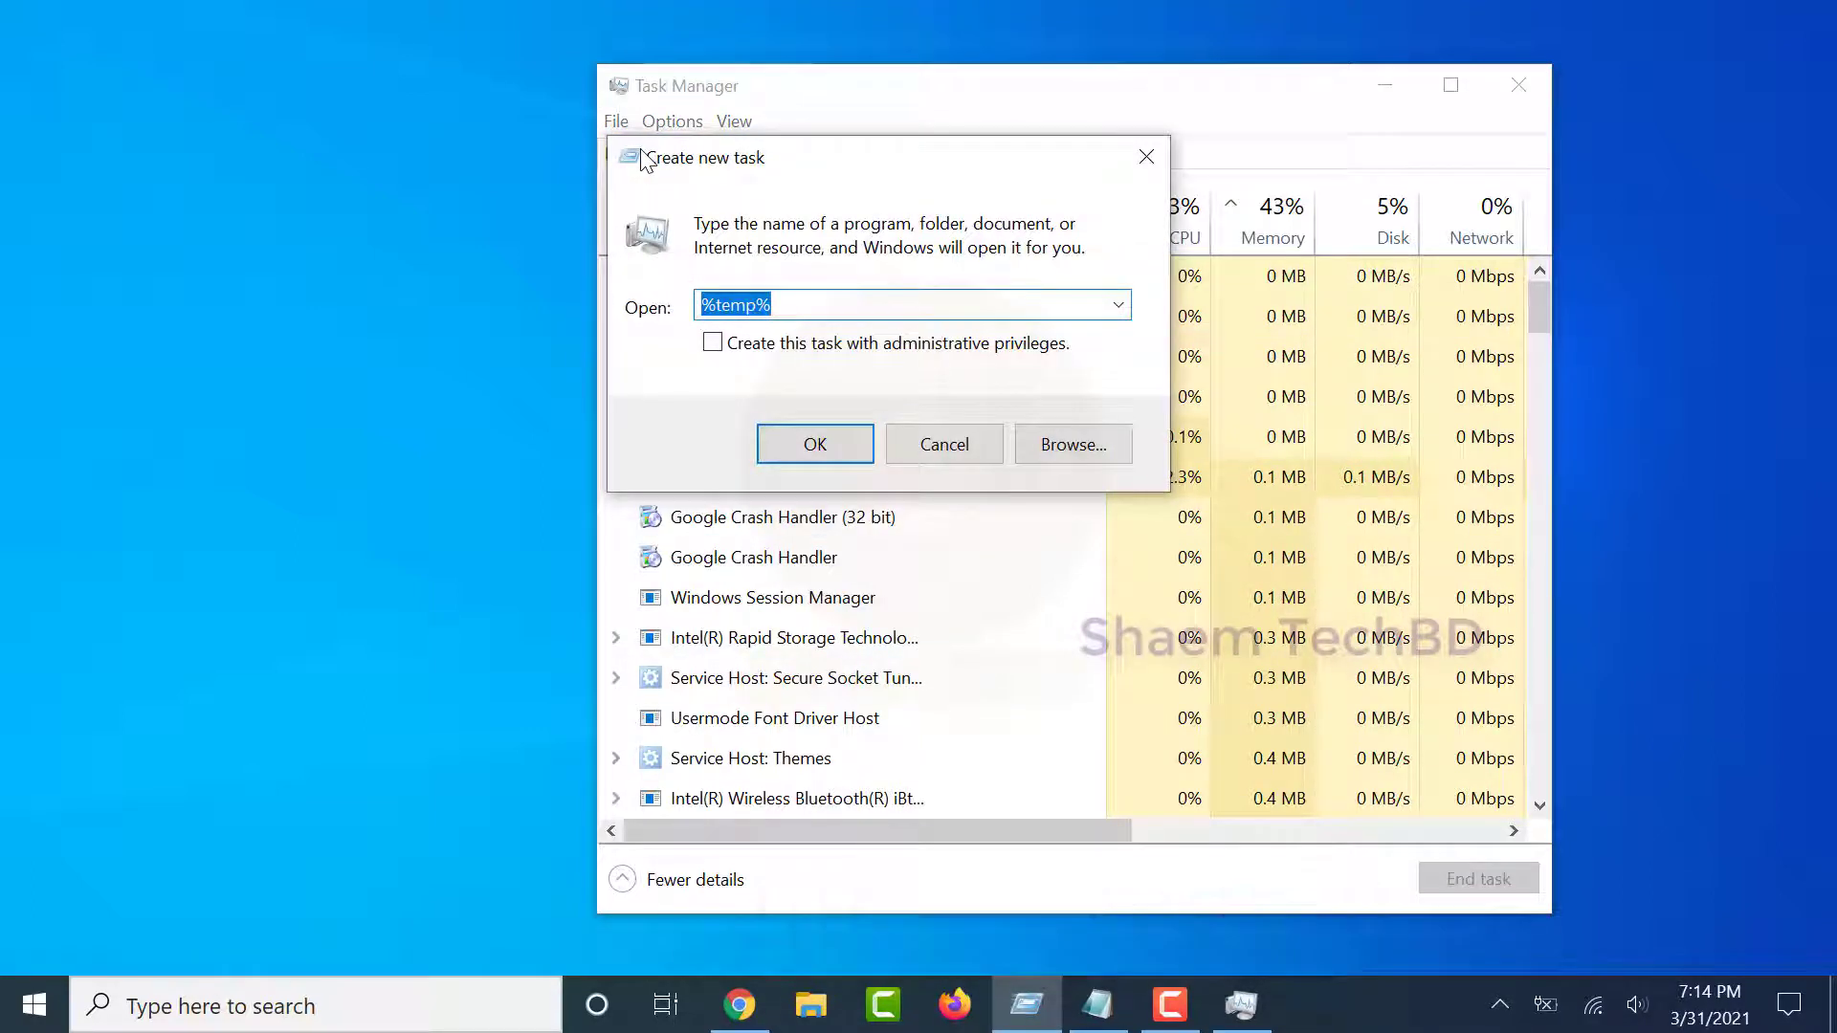
Step: Browse to C:\Windows\System32 and pick cmd as the program to run
click(1077, 451)
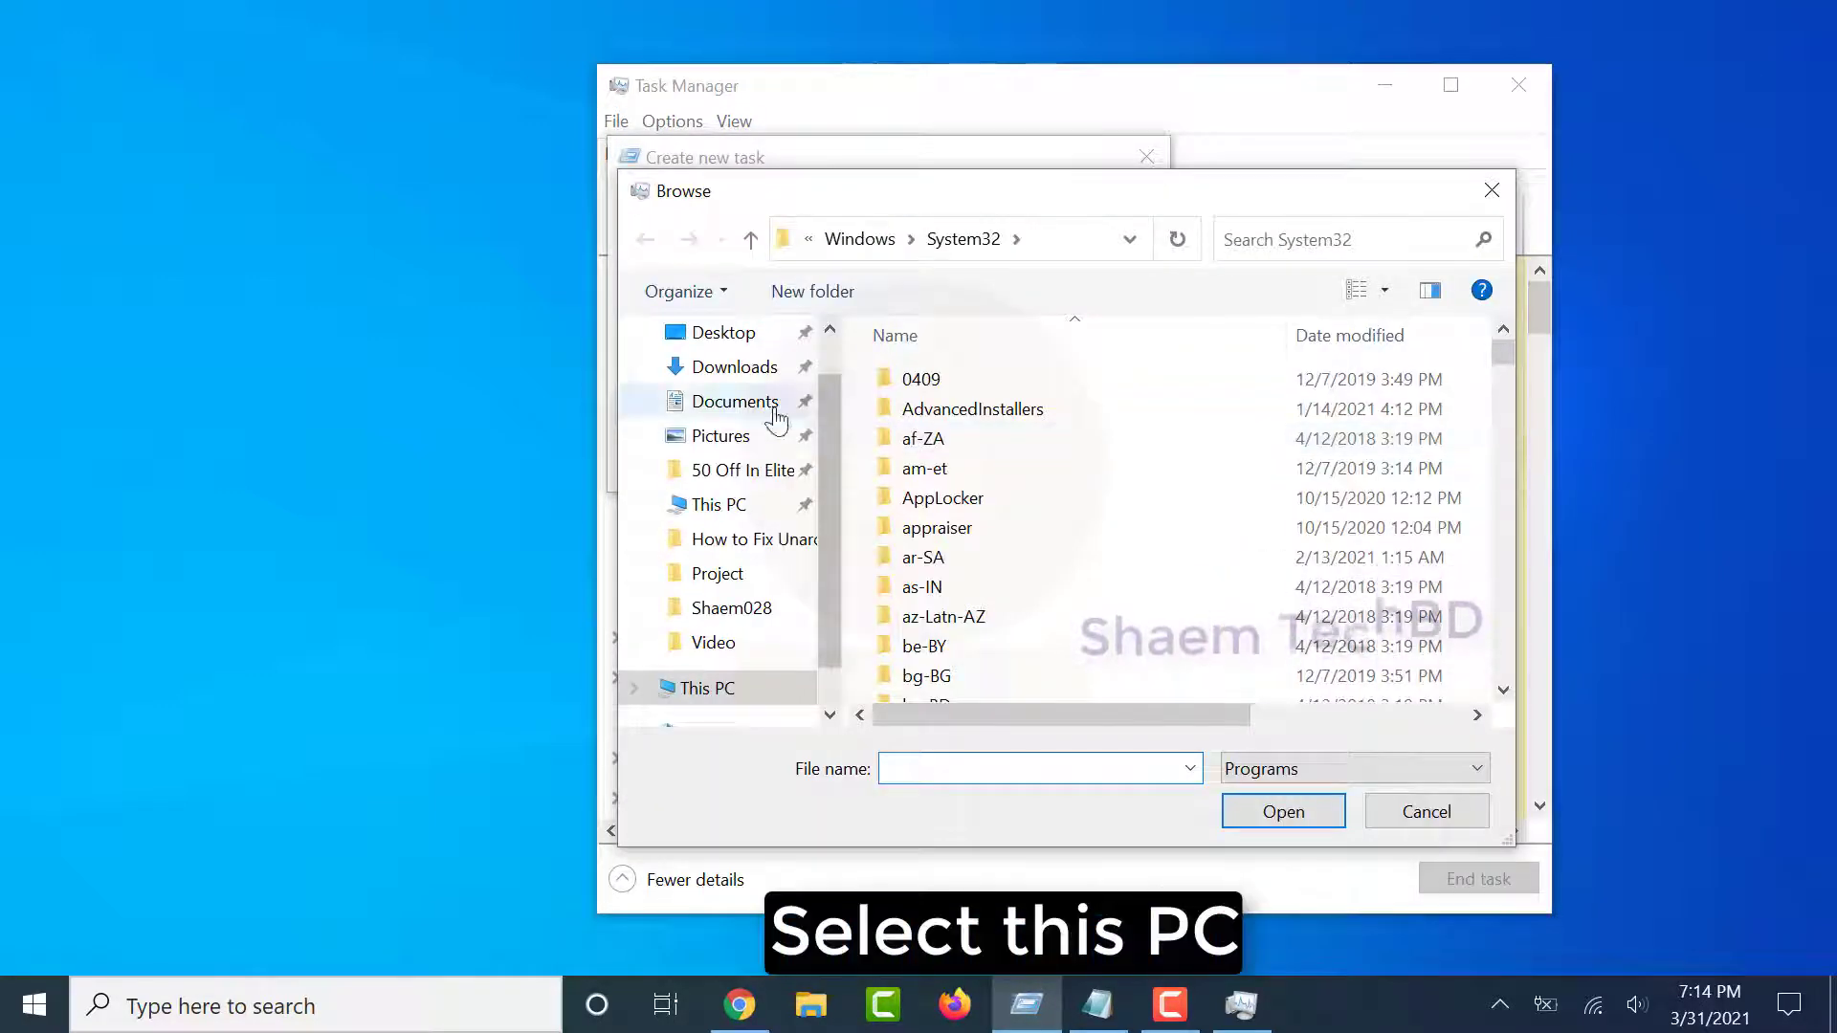
click(758, 691)
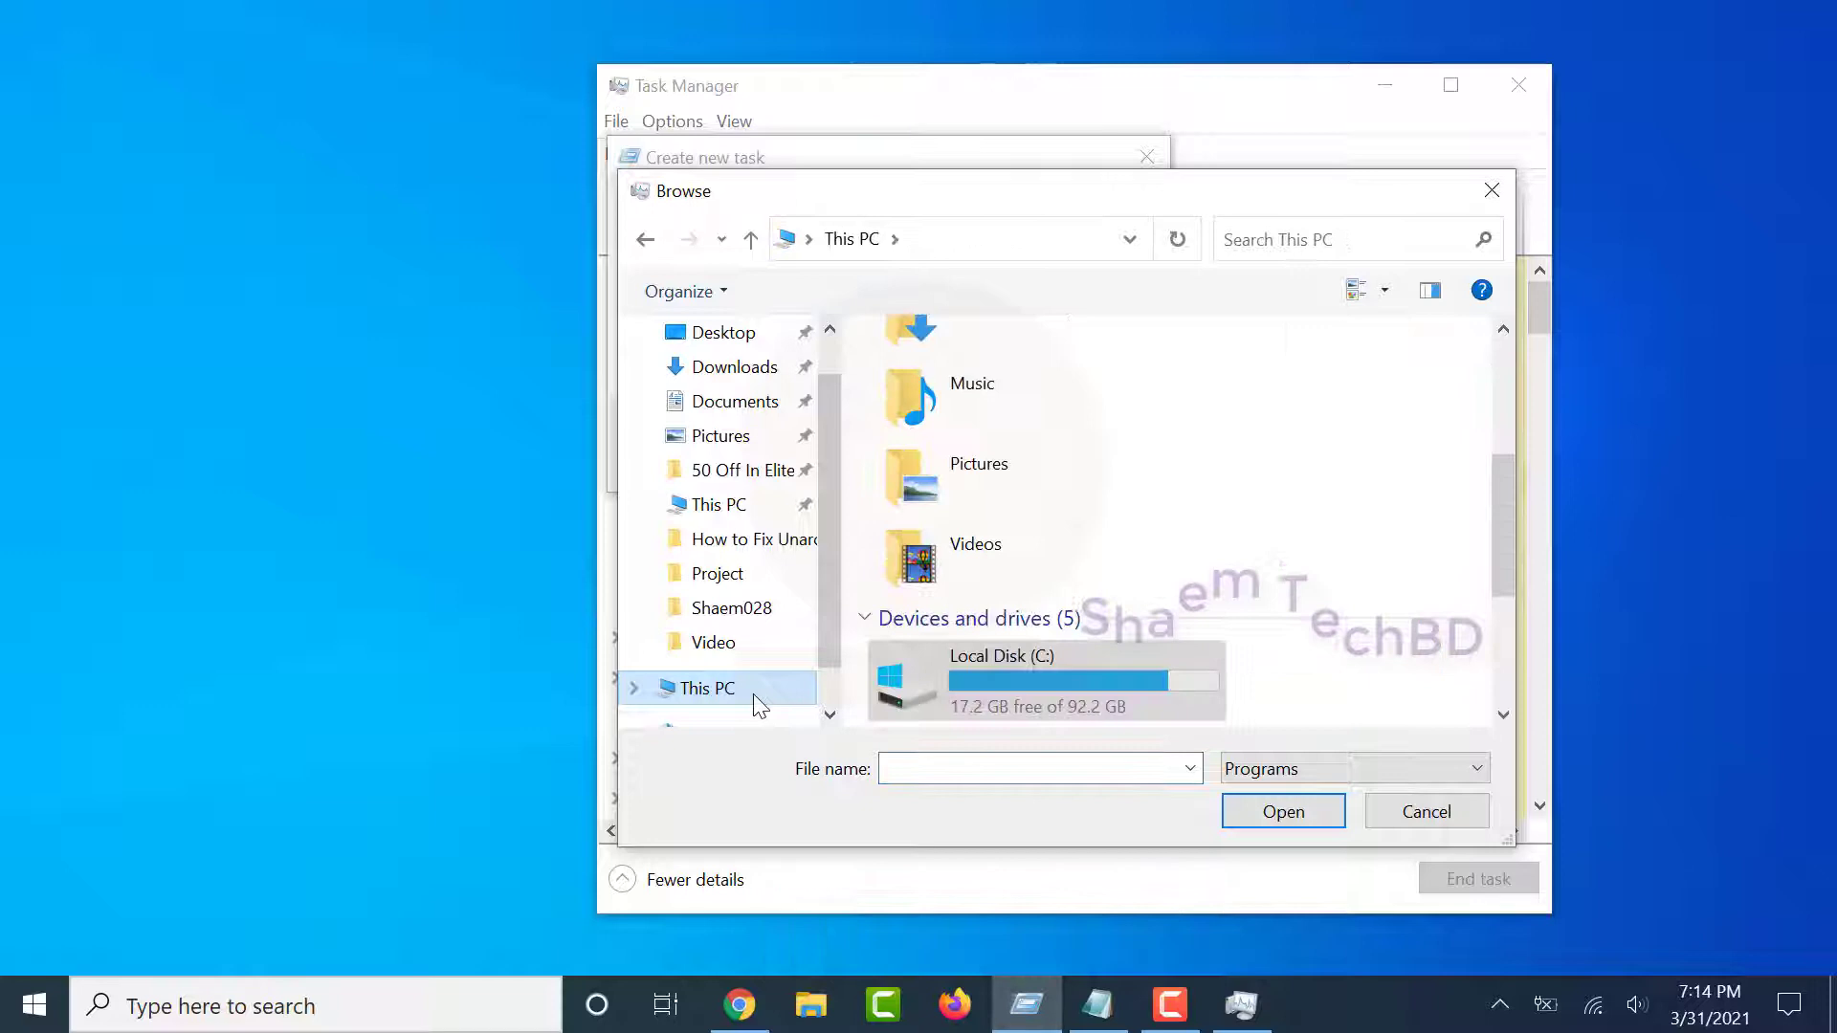
scroll(1070, 677, down, 3)
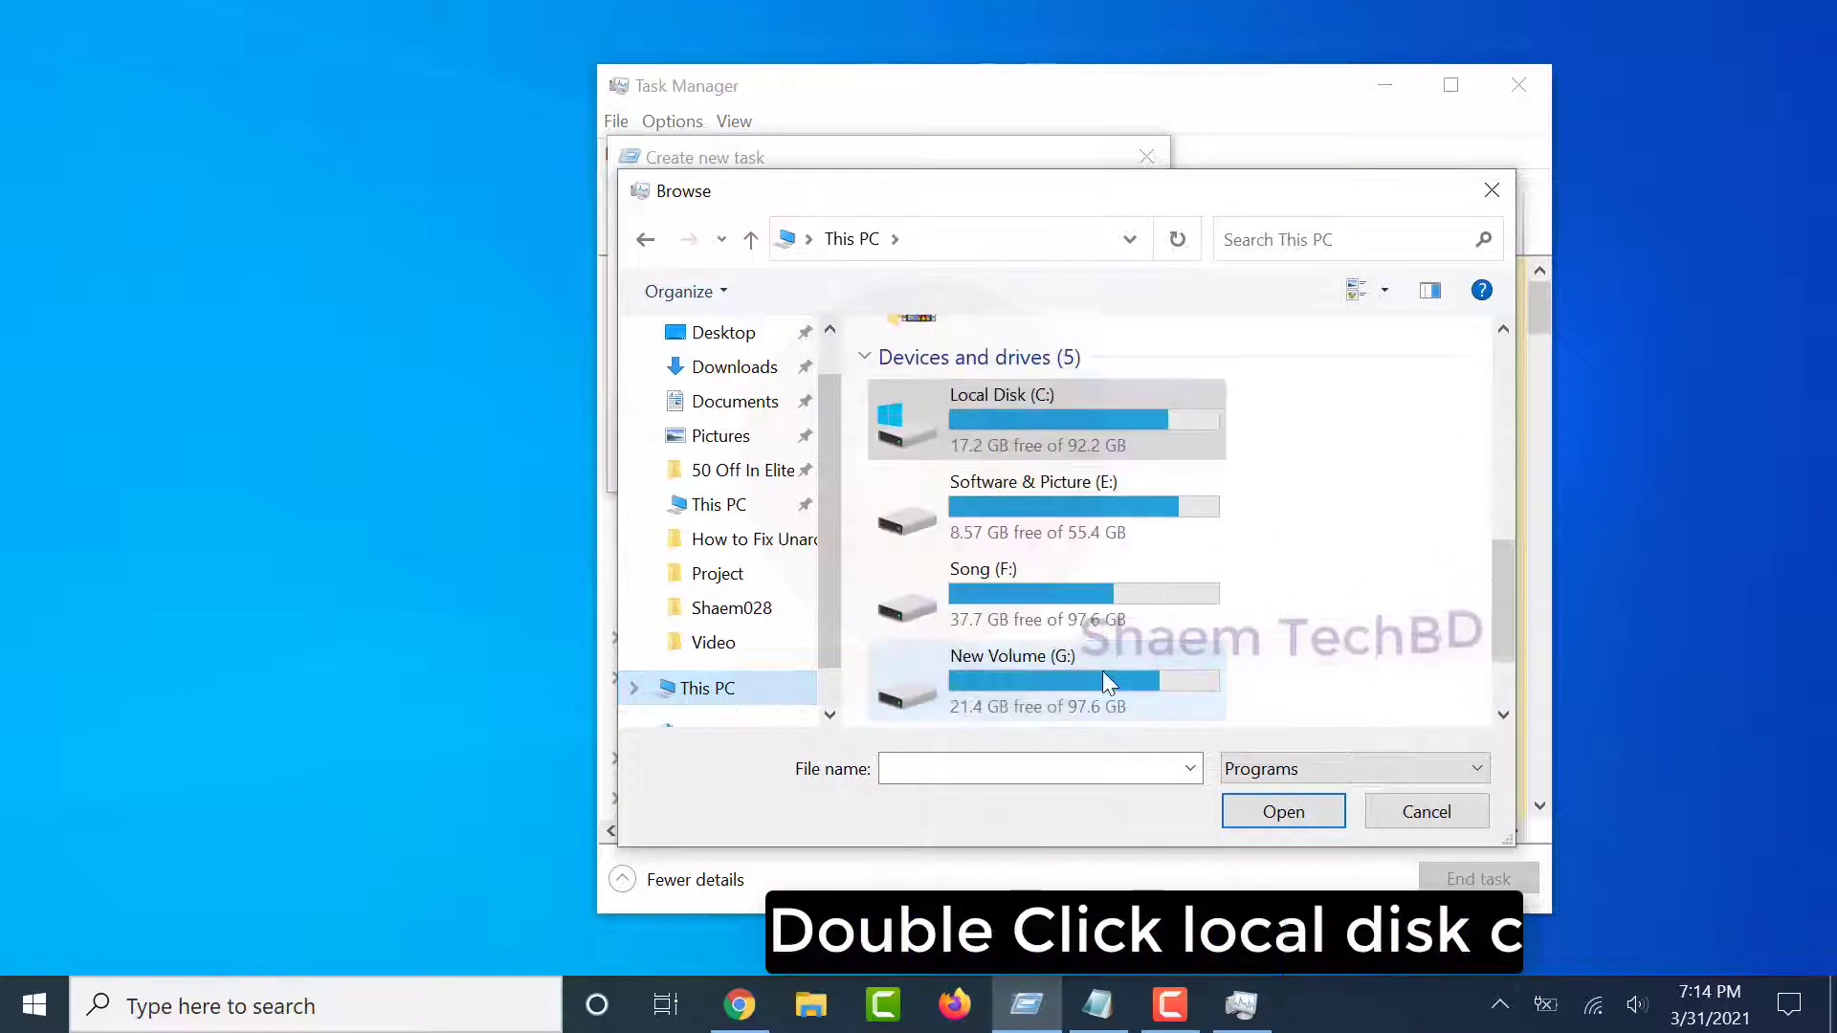
double_click(1014, 410)
scroll(1053, 449, down, 2)
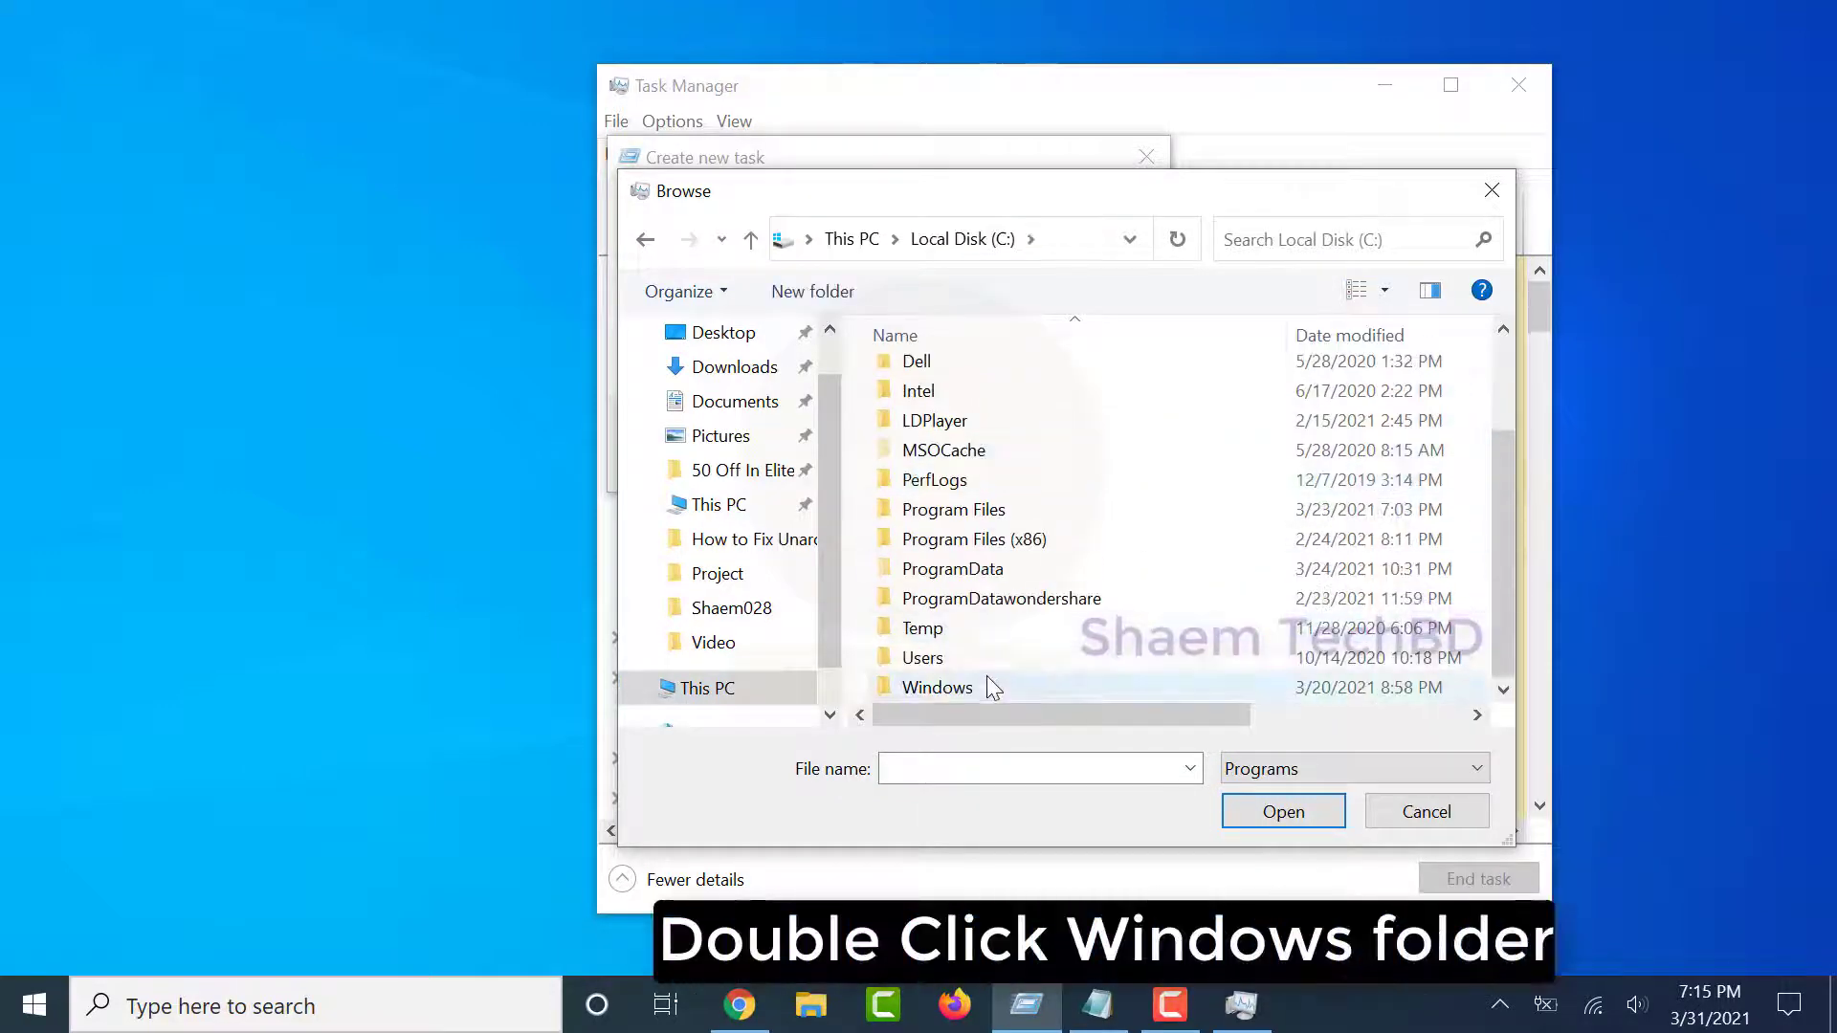
double_click(961, 680)
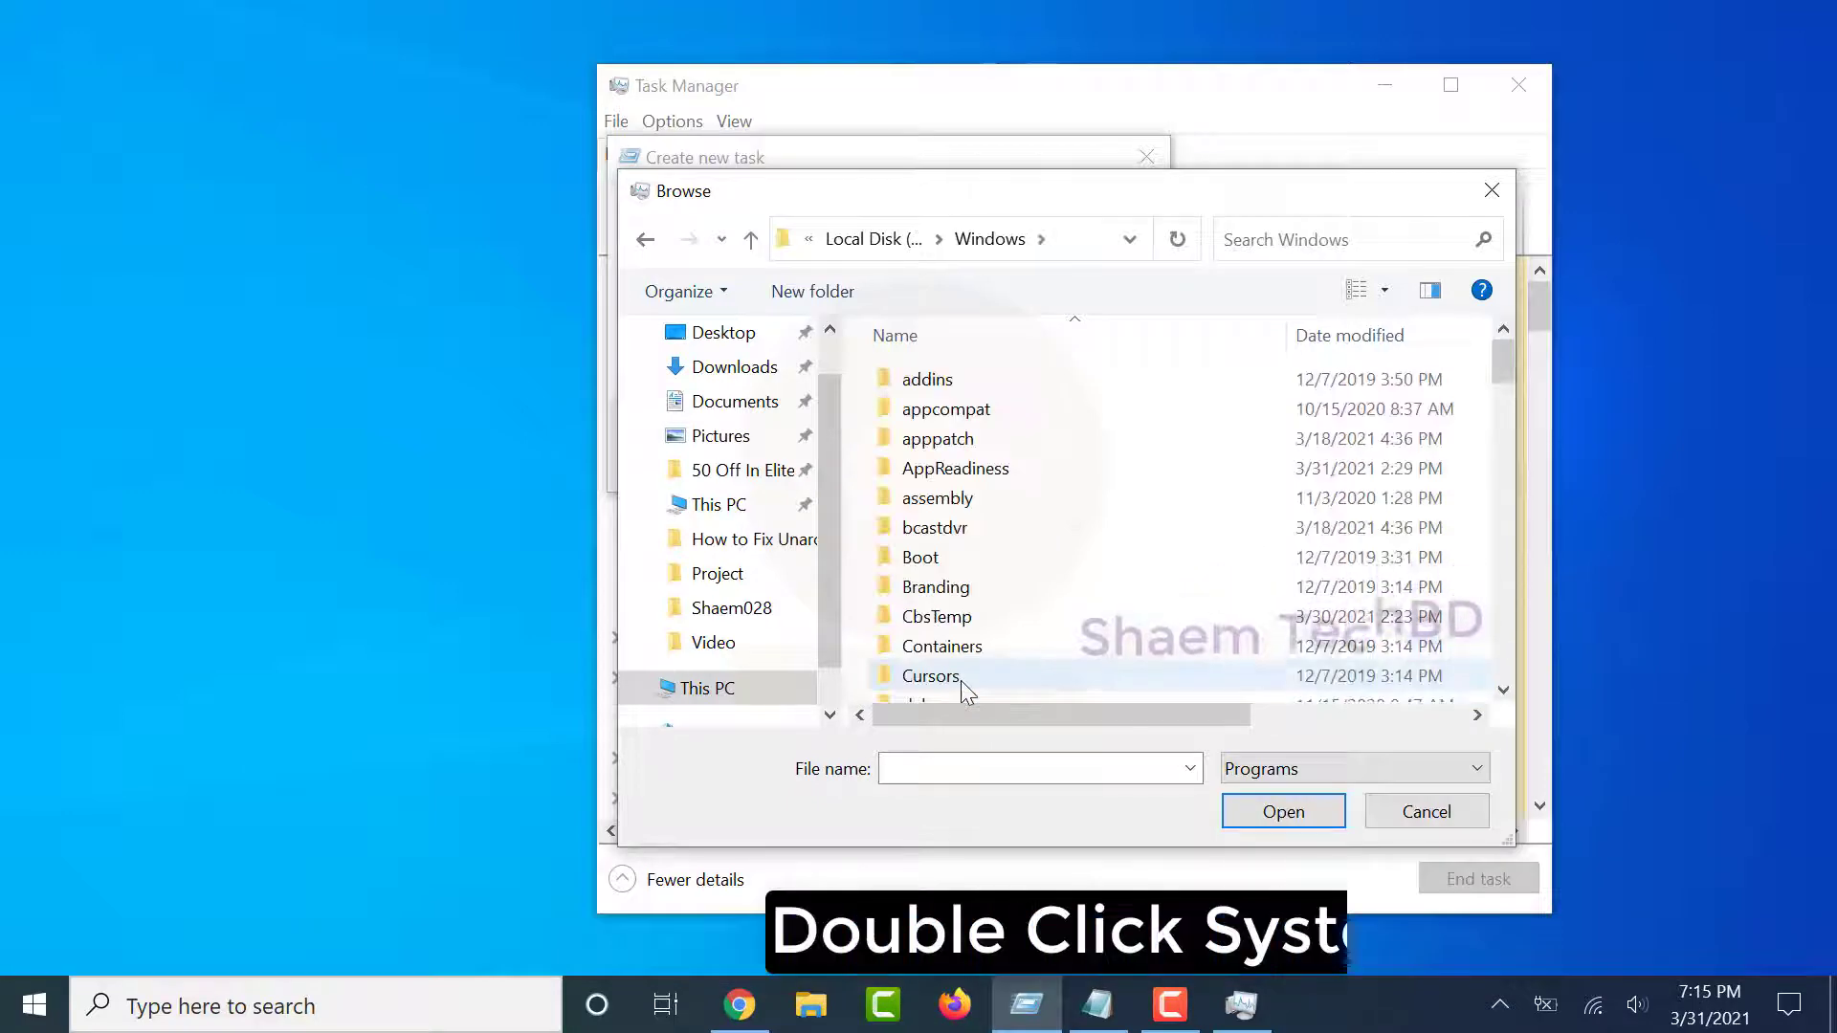
scroll(961, 680, down, 16)
text(se)
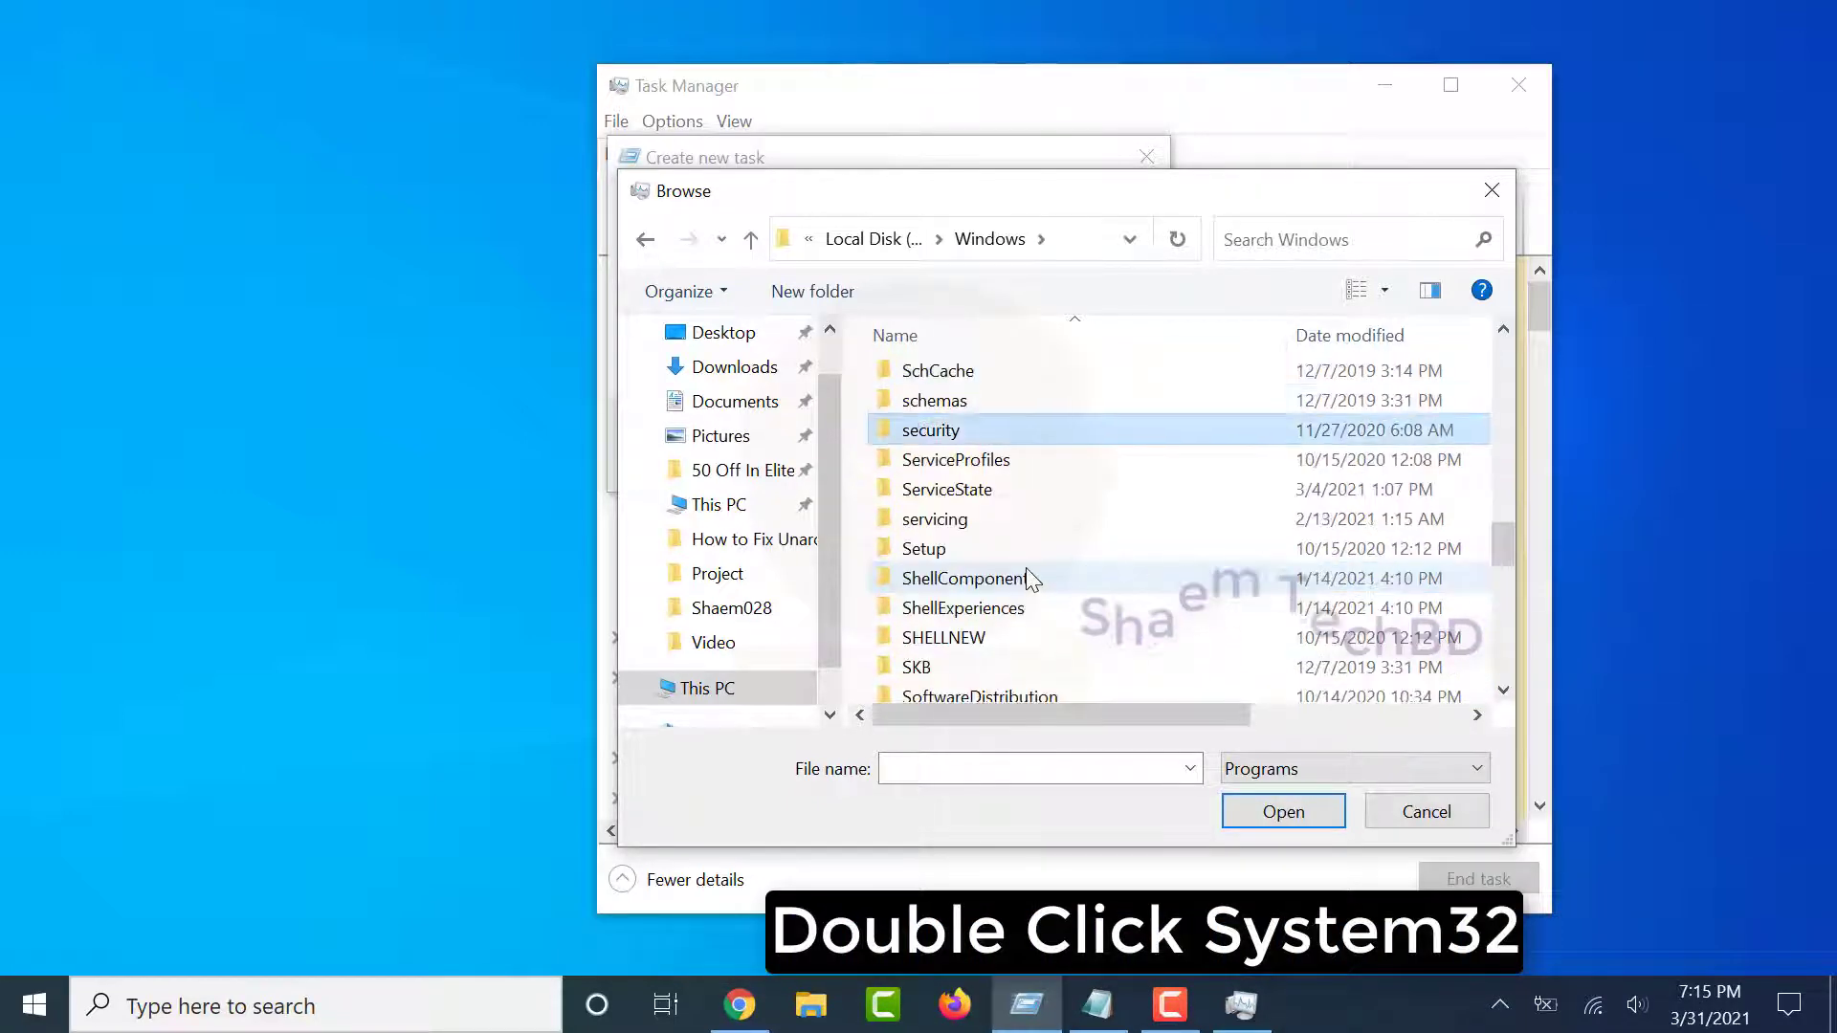
key(Down)
key(Down)
key(Down)
key(Down)
key(Down)
key(Down)
key(Down)
key(Down)
key(Down)
key(Down)
key(Down)
key(Down)
key(Down)
key(Down)
click(947, 550)
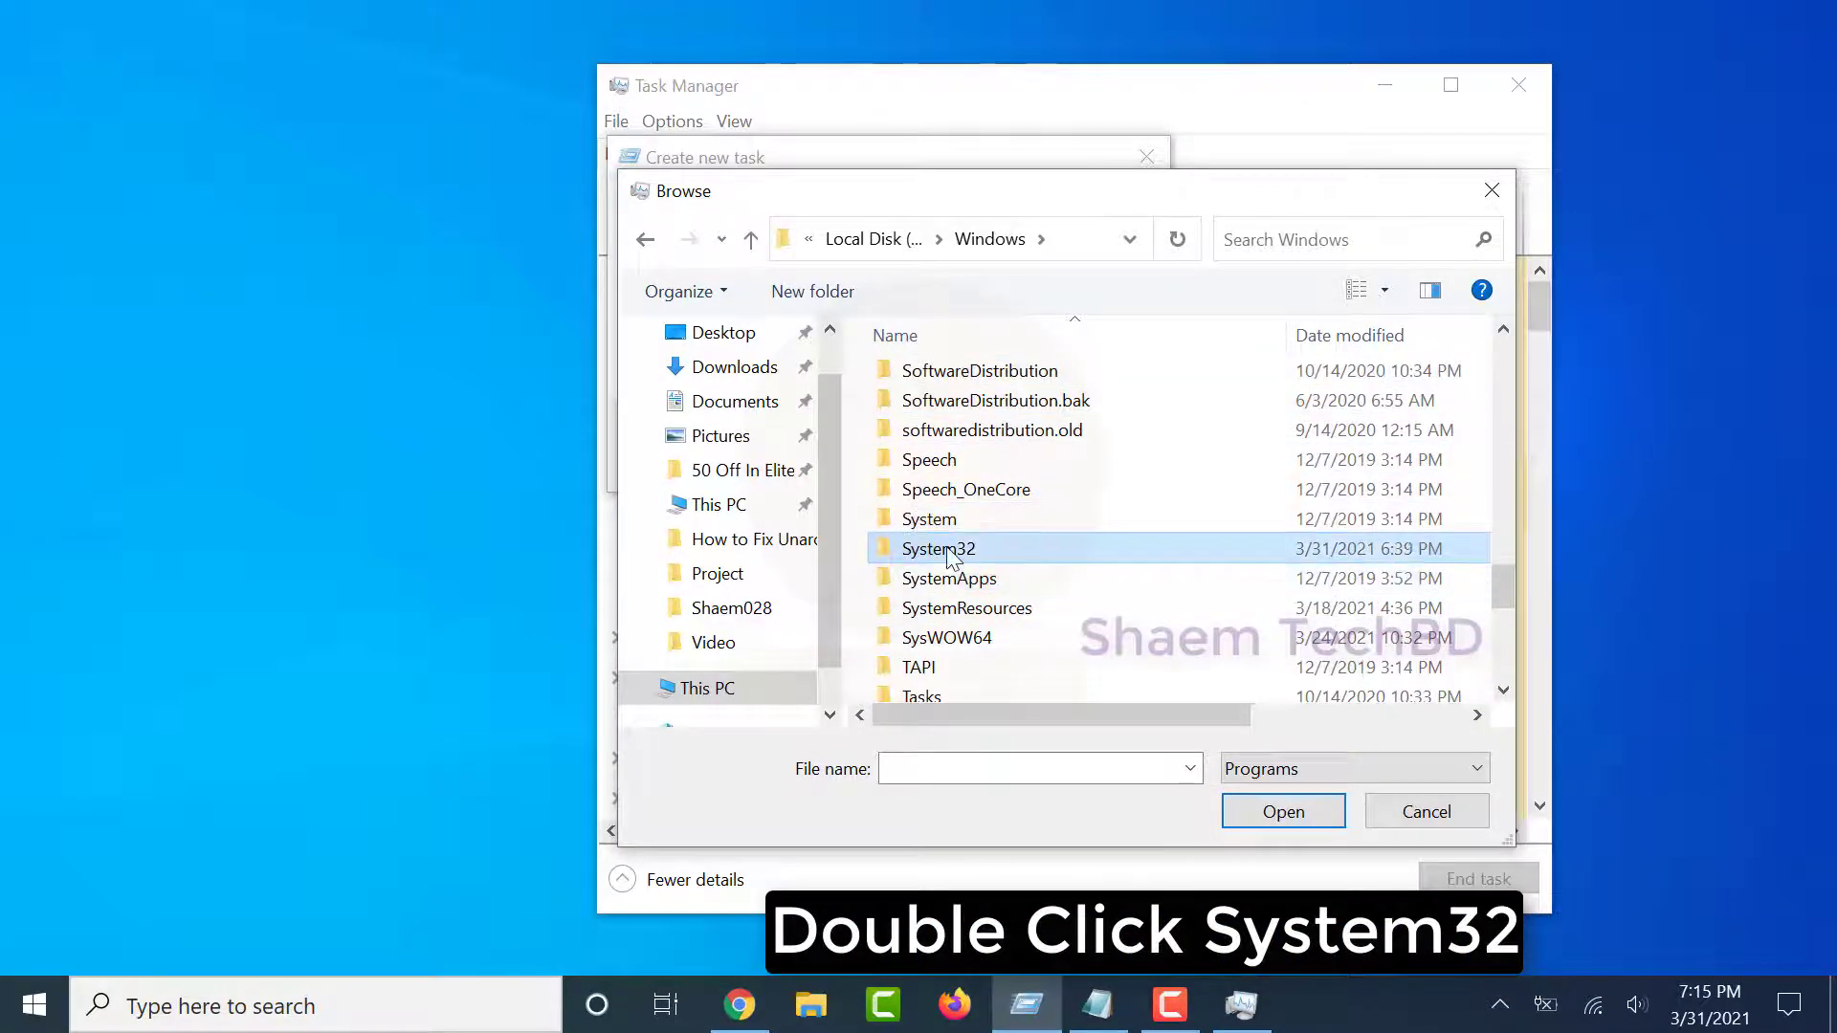
double_click(951, 553)
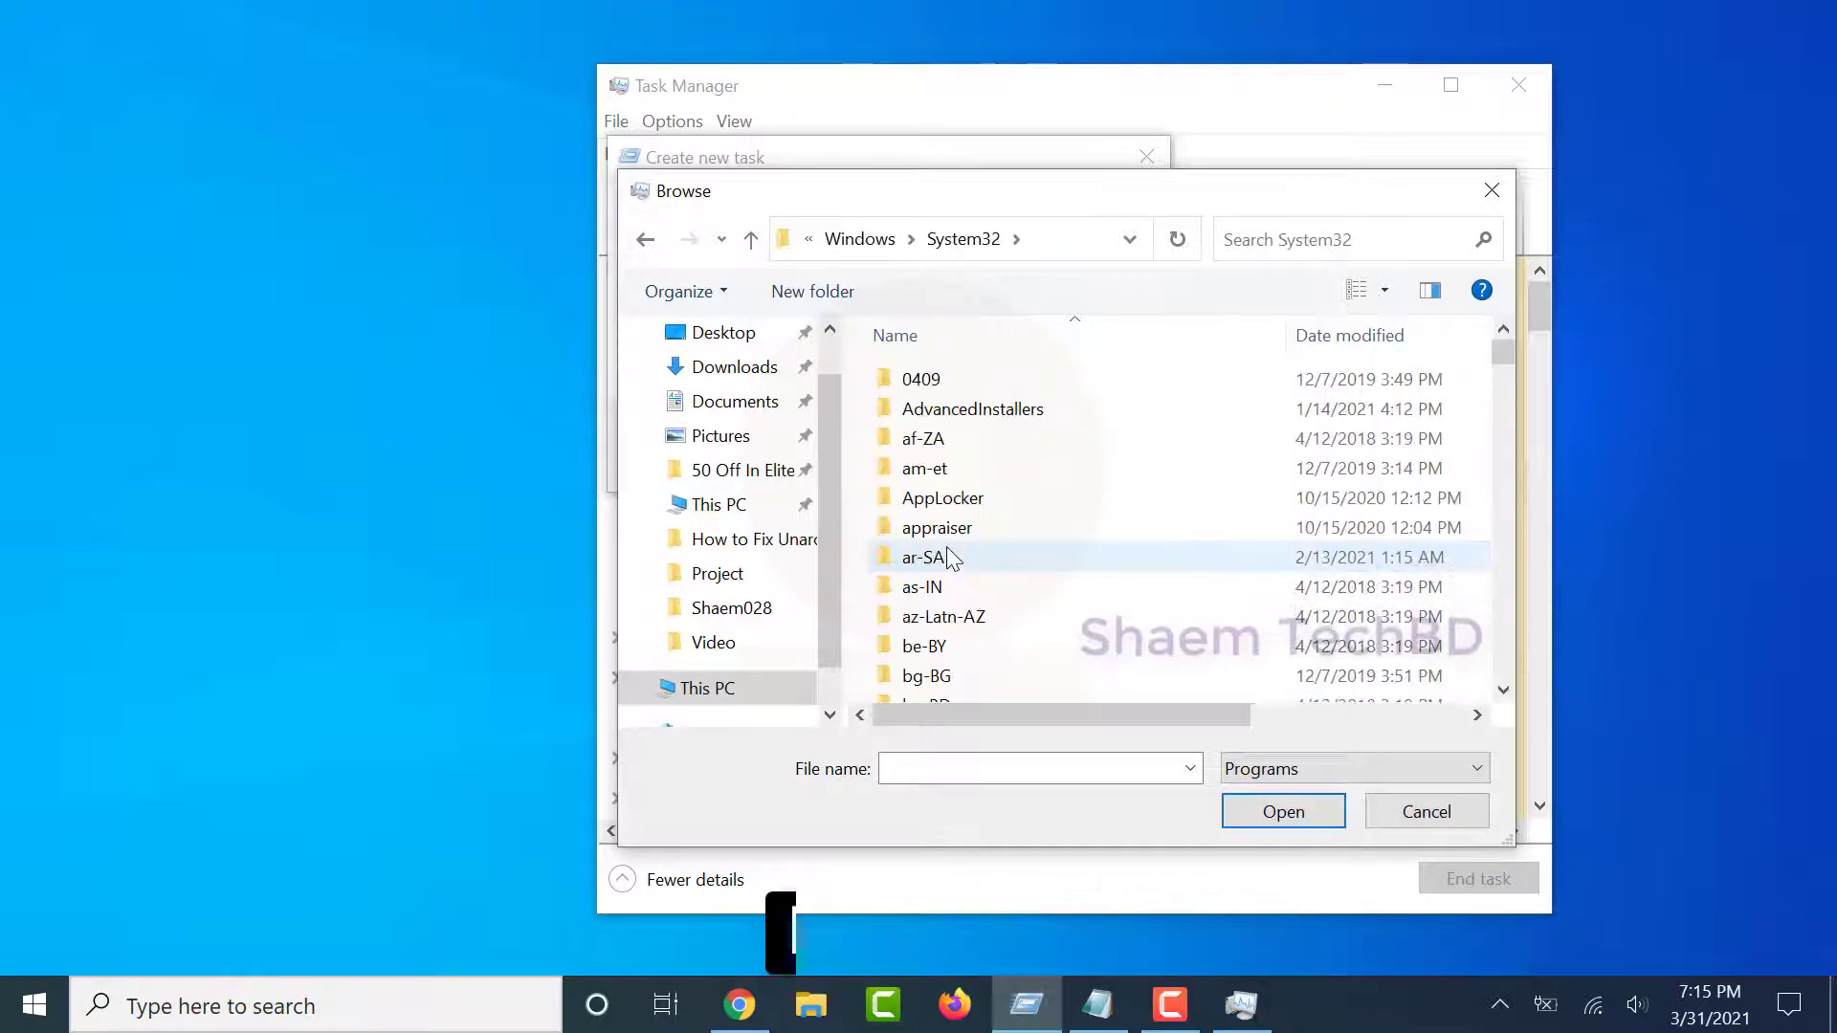
key(c)
key(c)
key(c)
key(c)
key(c)
key(c)
key(c)
key(c)
key(c)
key(c)
key(c)
key(c)
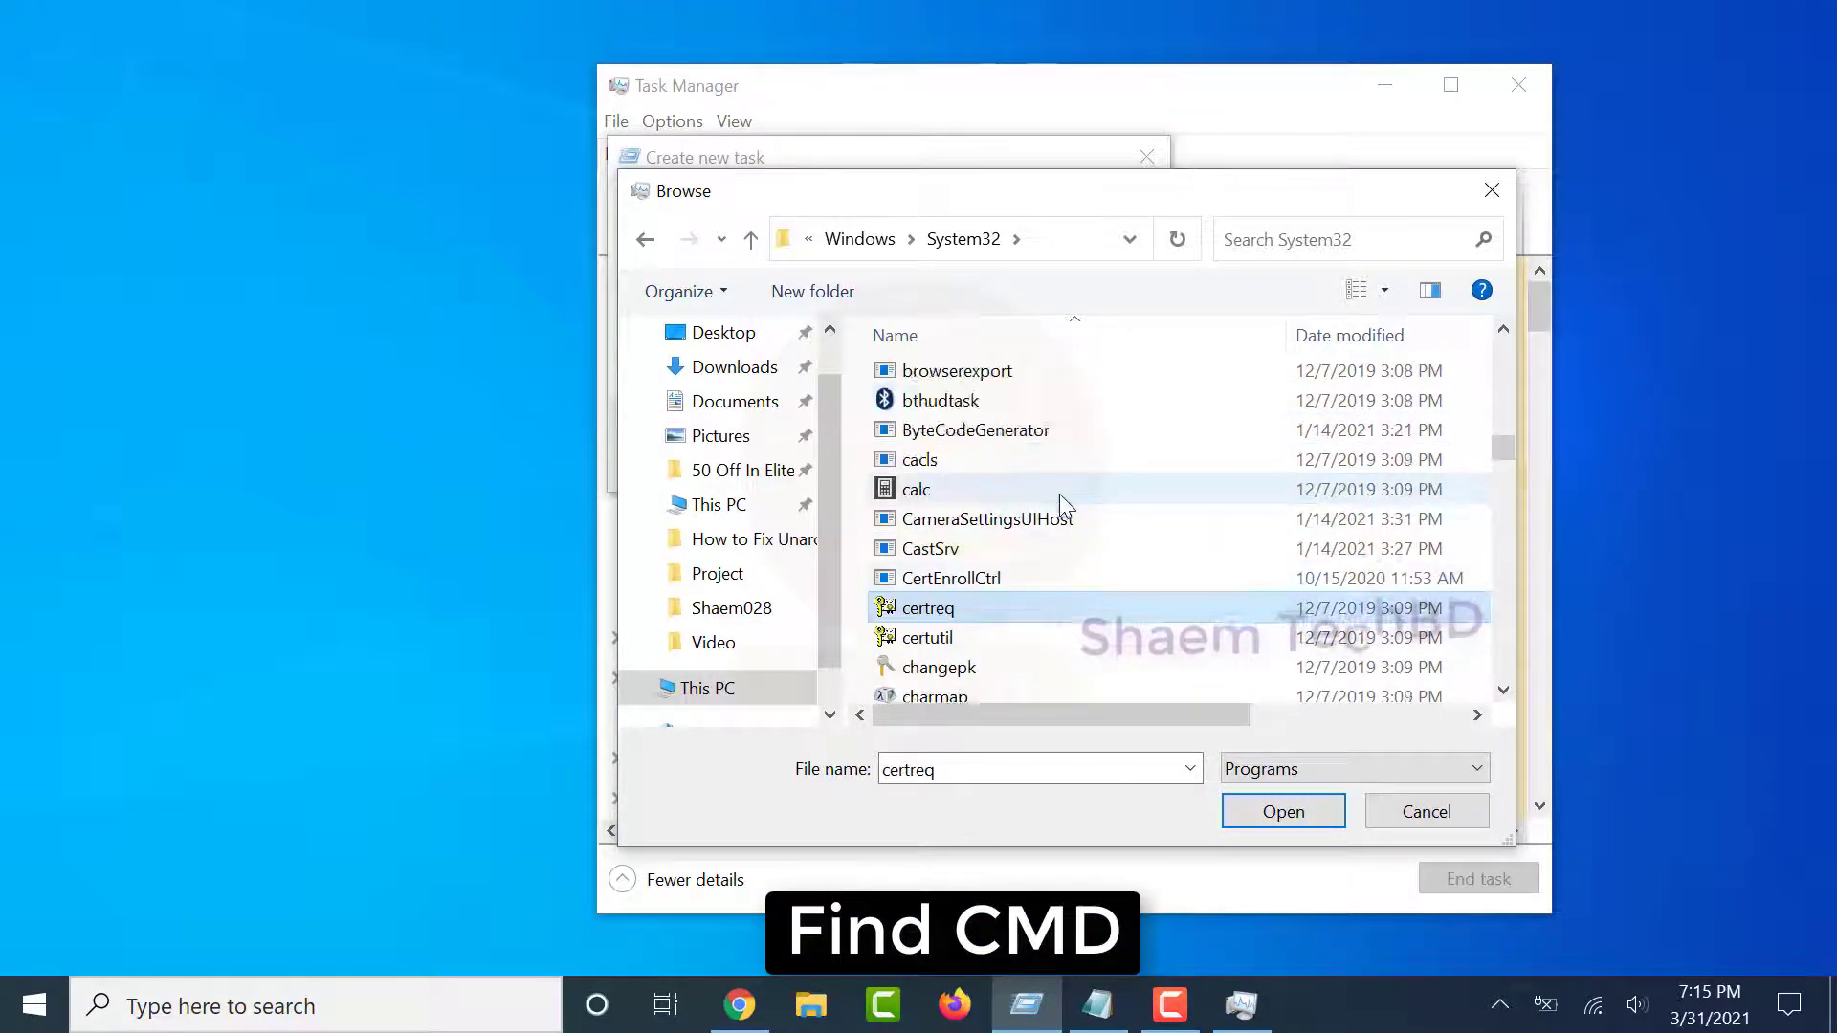
key(c)
key(c)
key(c)
key(c)
key(c)
key(c)
key(c)
key(c)
key(c)
key(c)
key(c)
key(c)
key(c)
key(c)
key(c)
key(c)
key(c)
key(c)
key(c)
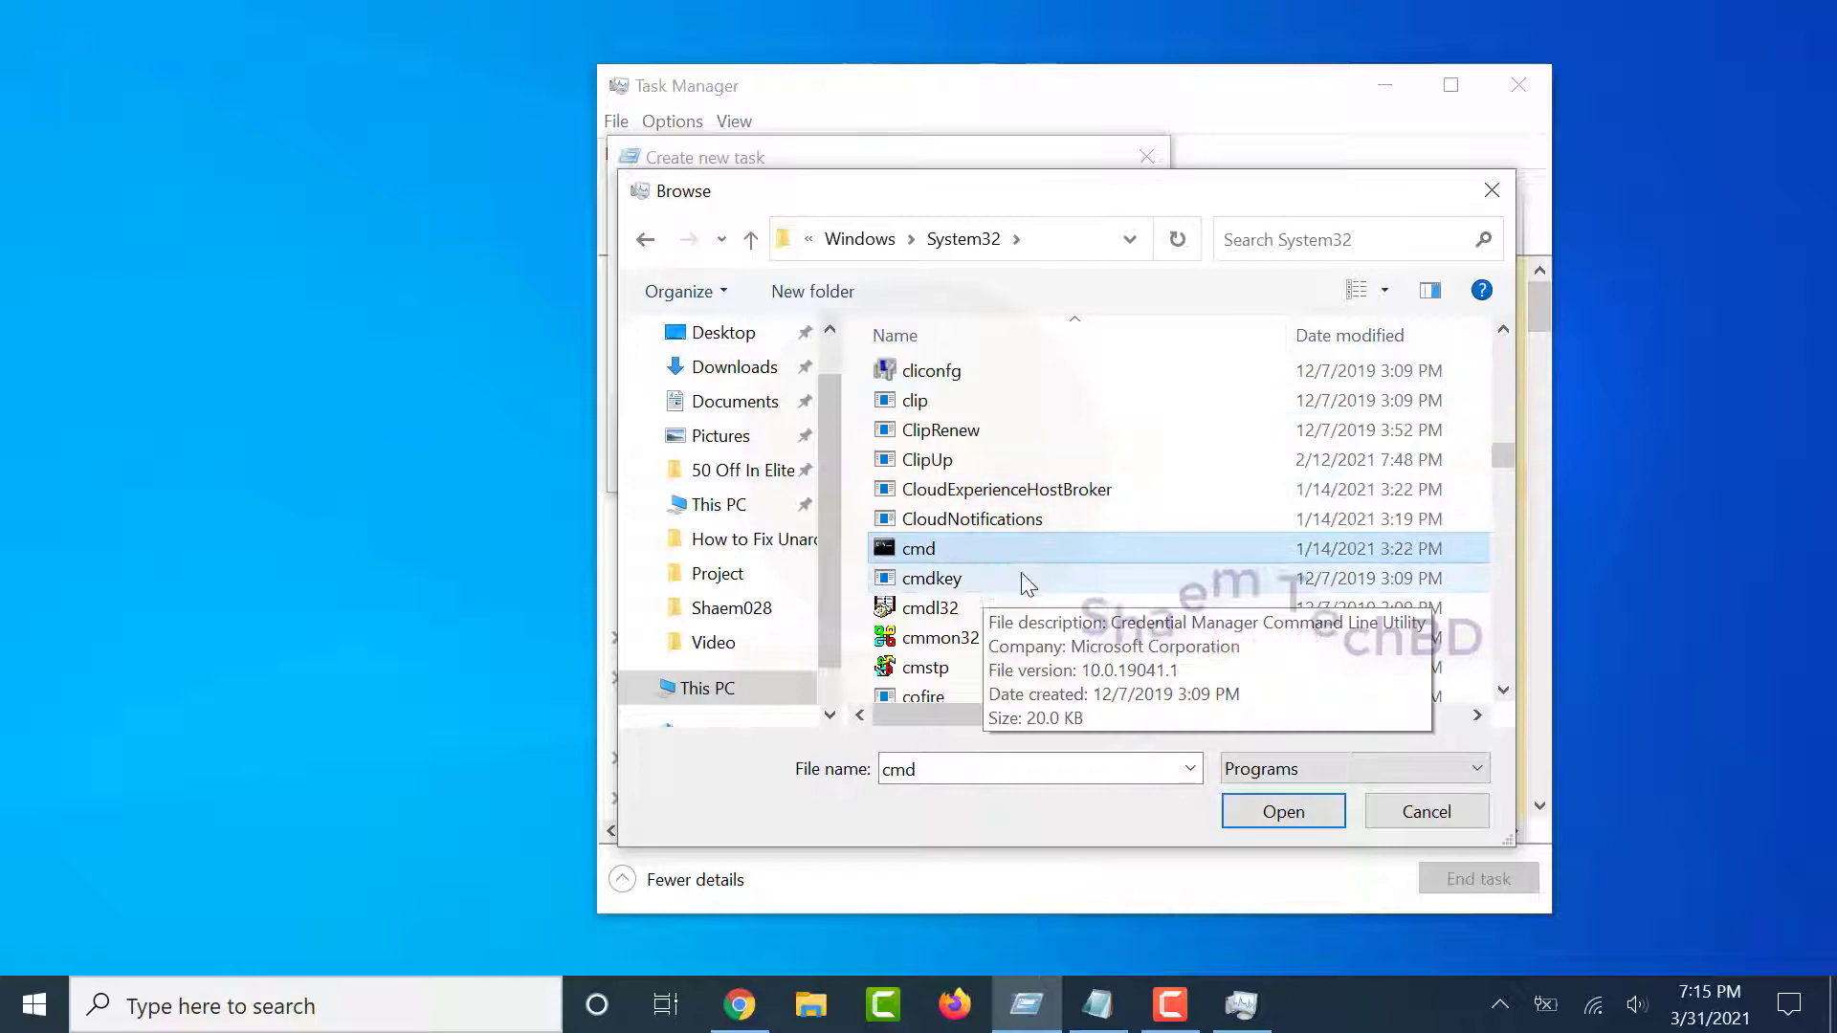
click(1309, 808)
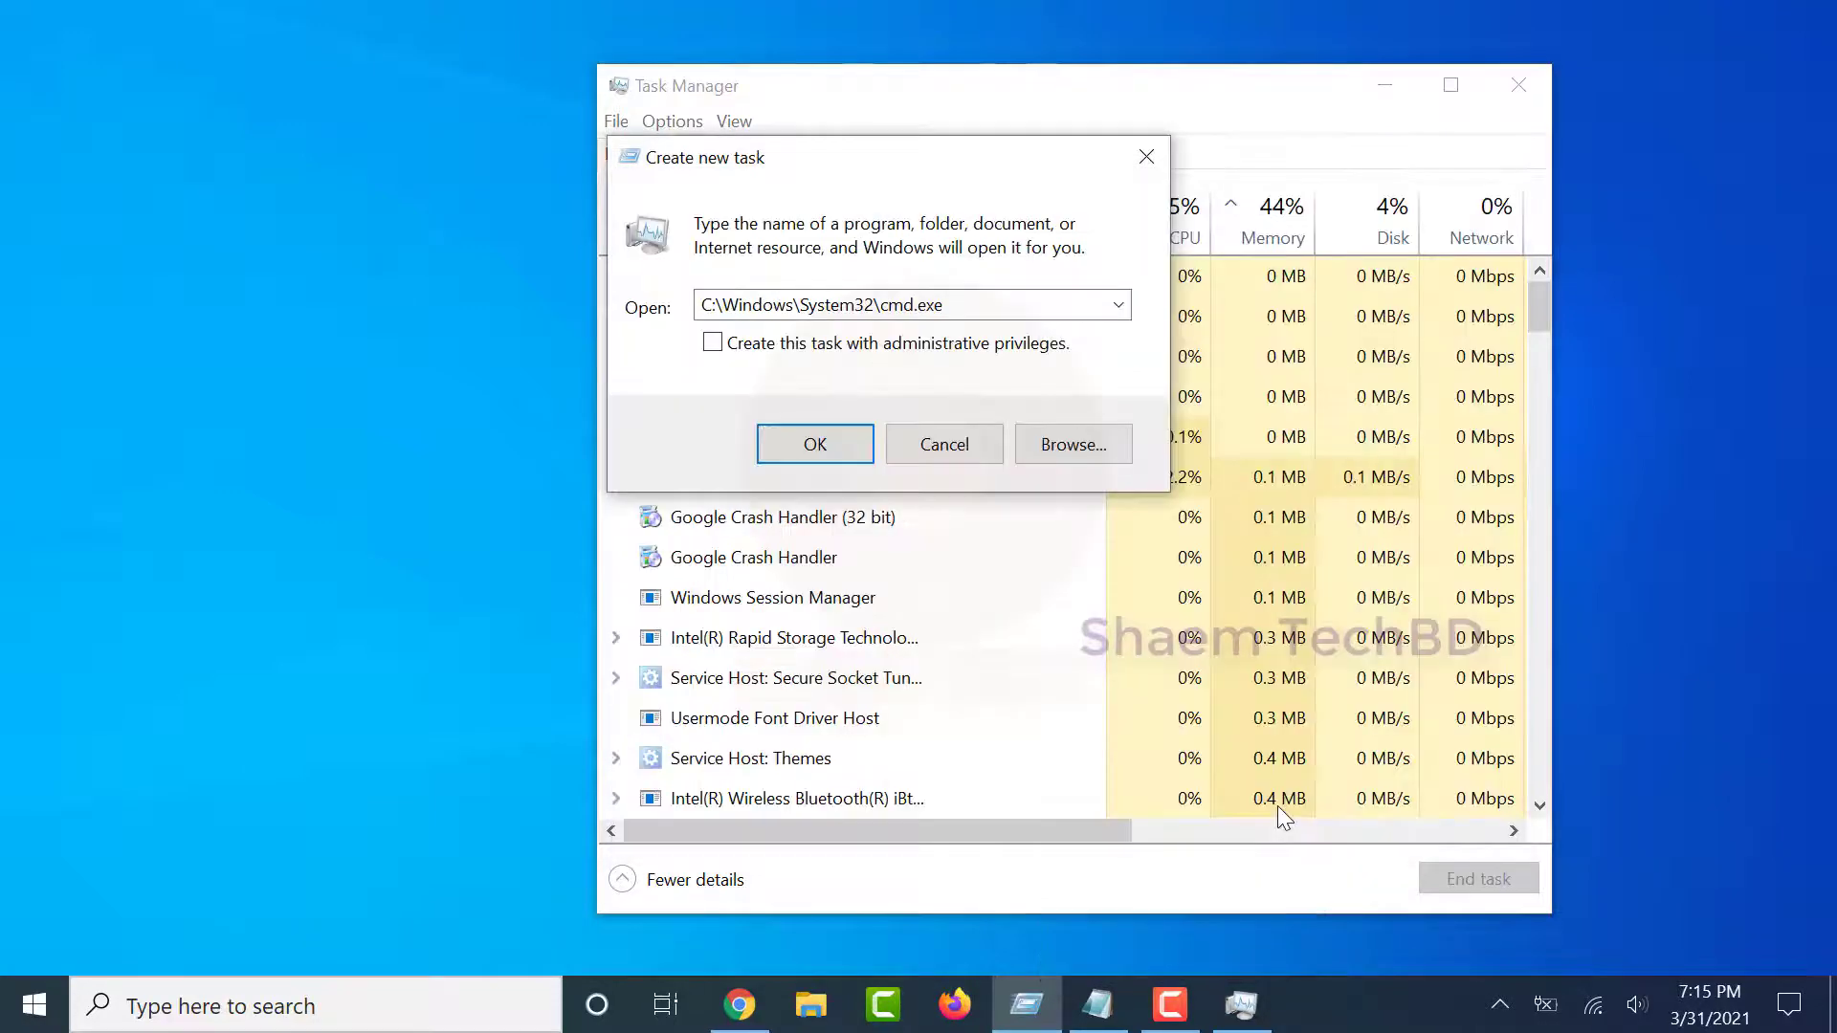
Step: Append ' --update' to the cmd.exe path and launch the task
click(1029, 305)
text(--up)
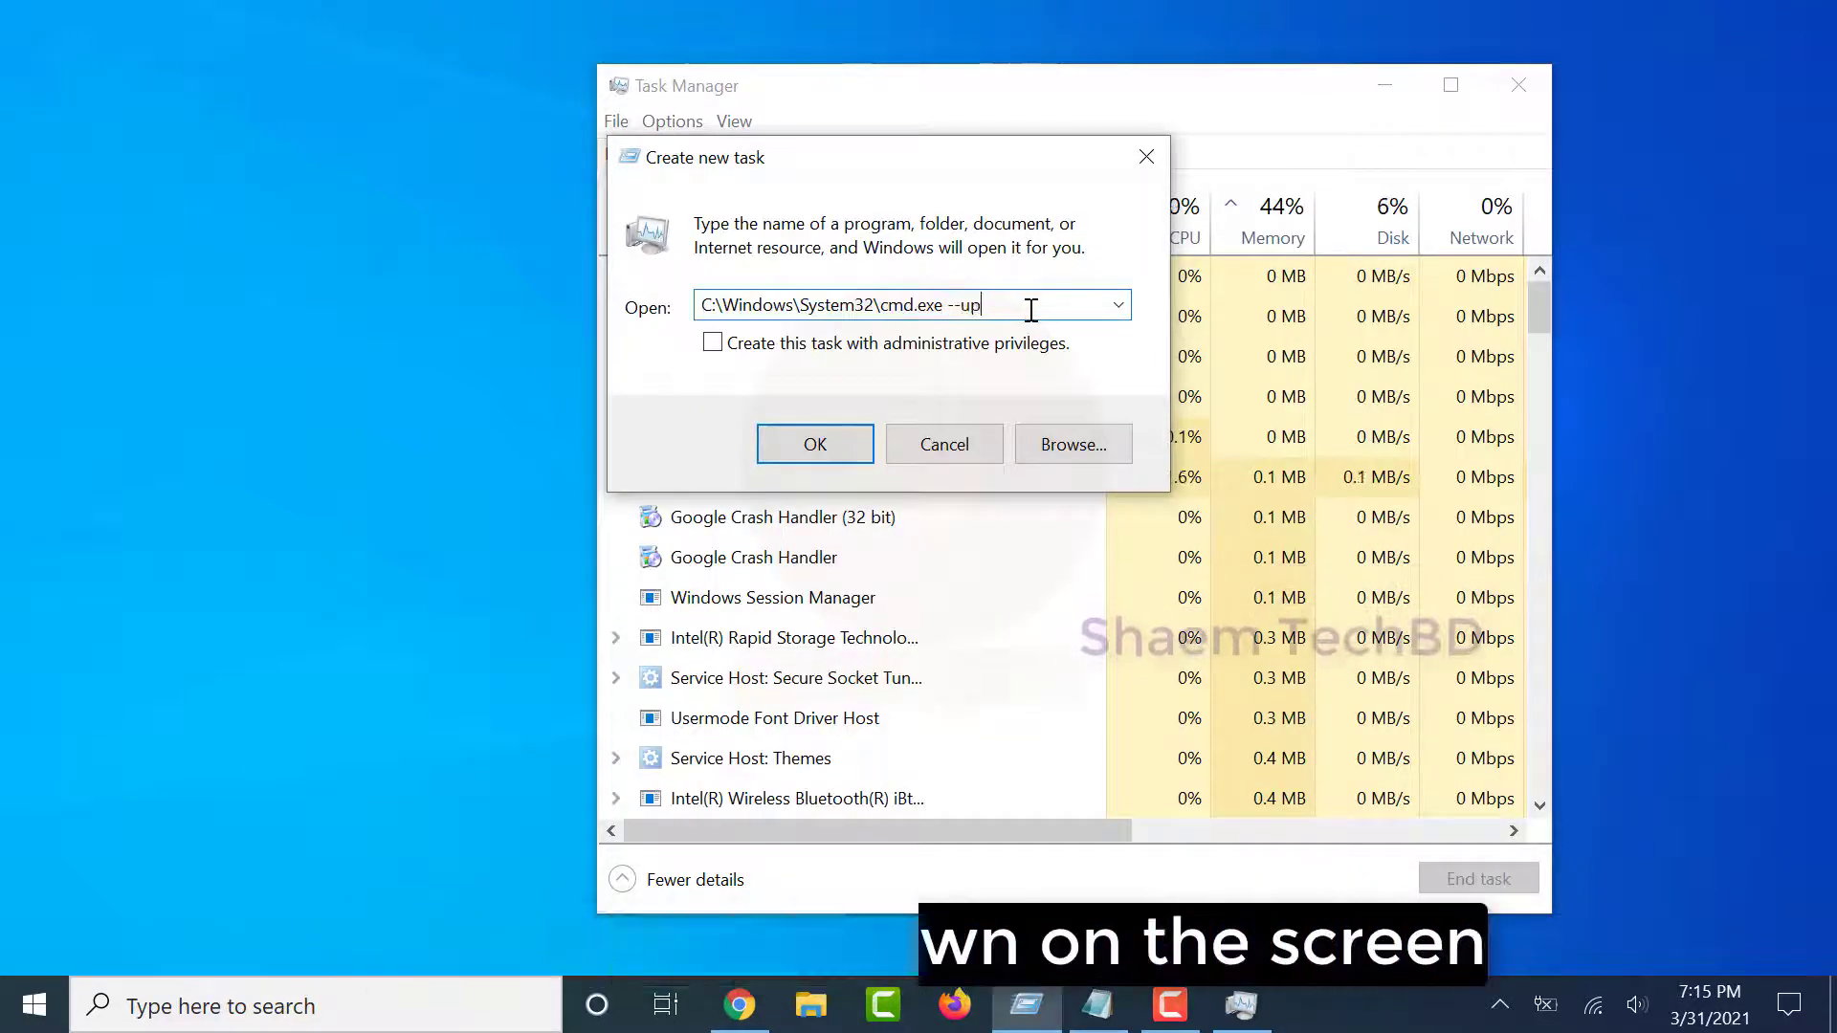
text(date)
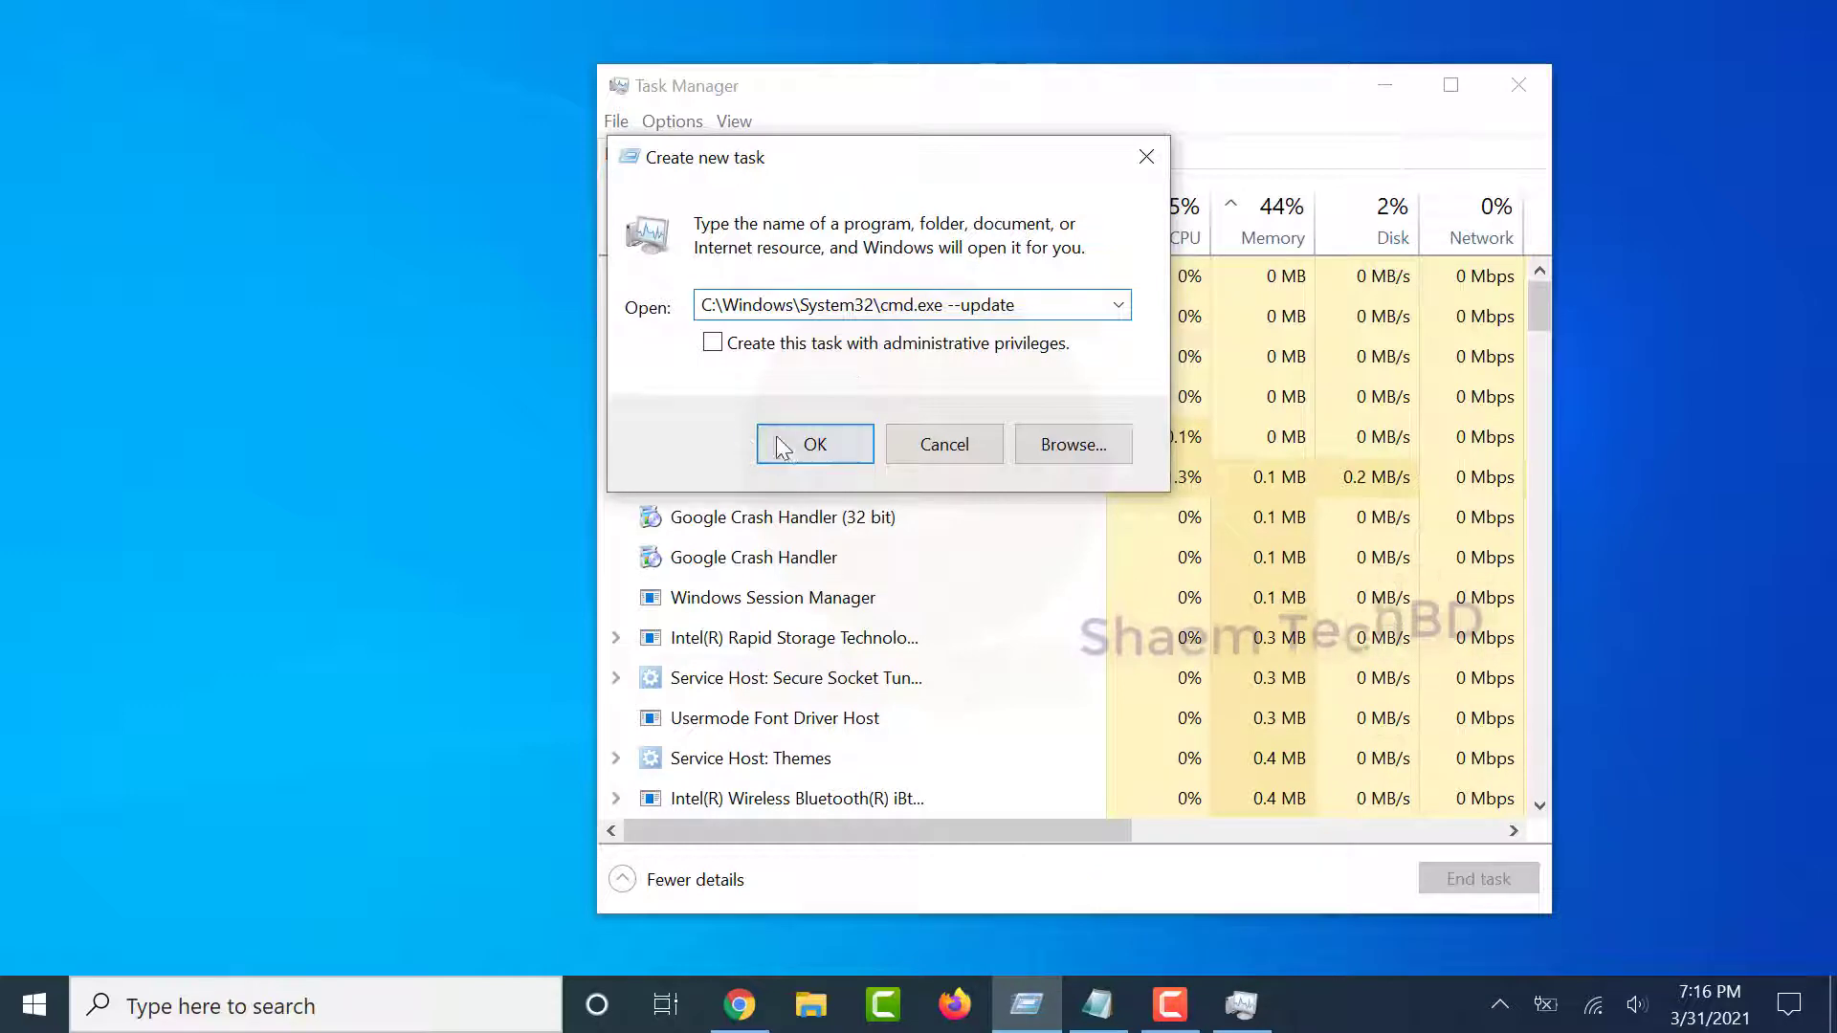
click(787, 441)
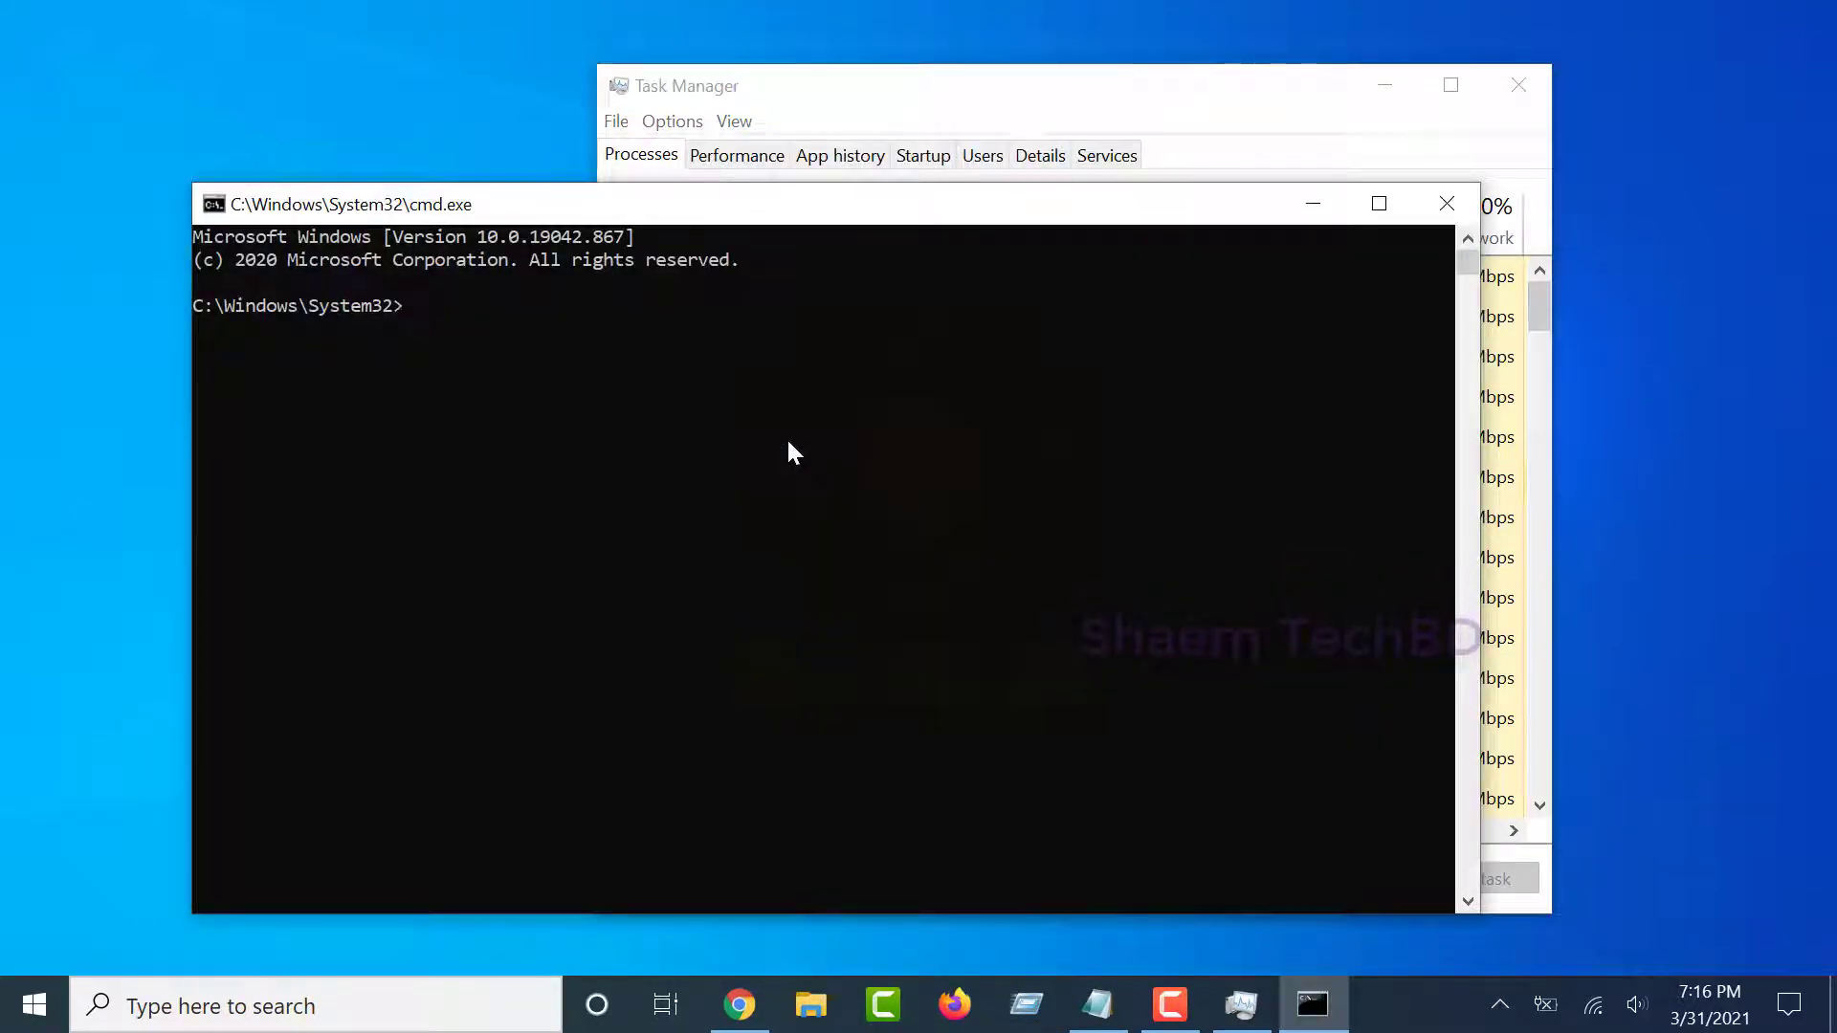
Step: Maximize the console and run gpupdate /force, then clear the screen and exit
click(1378, 204)
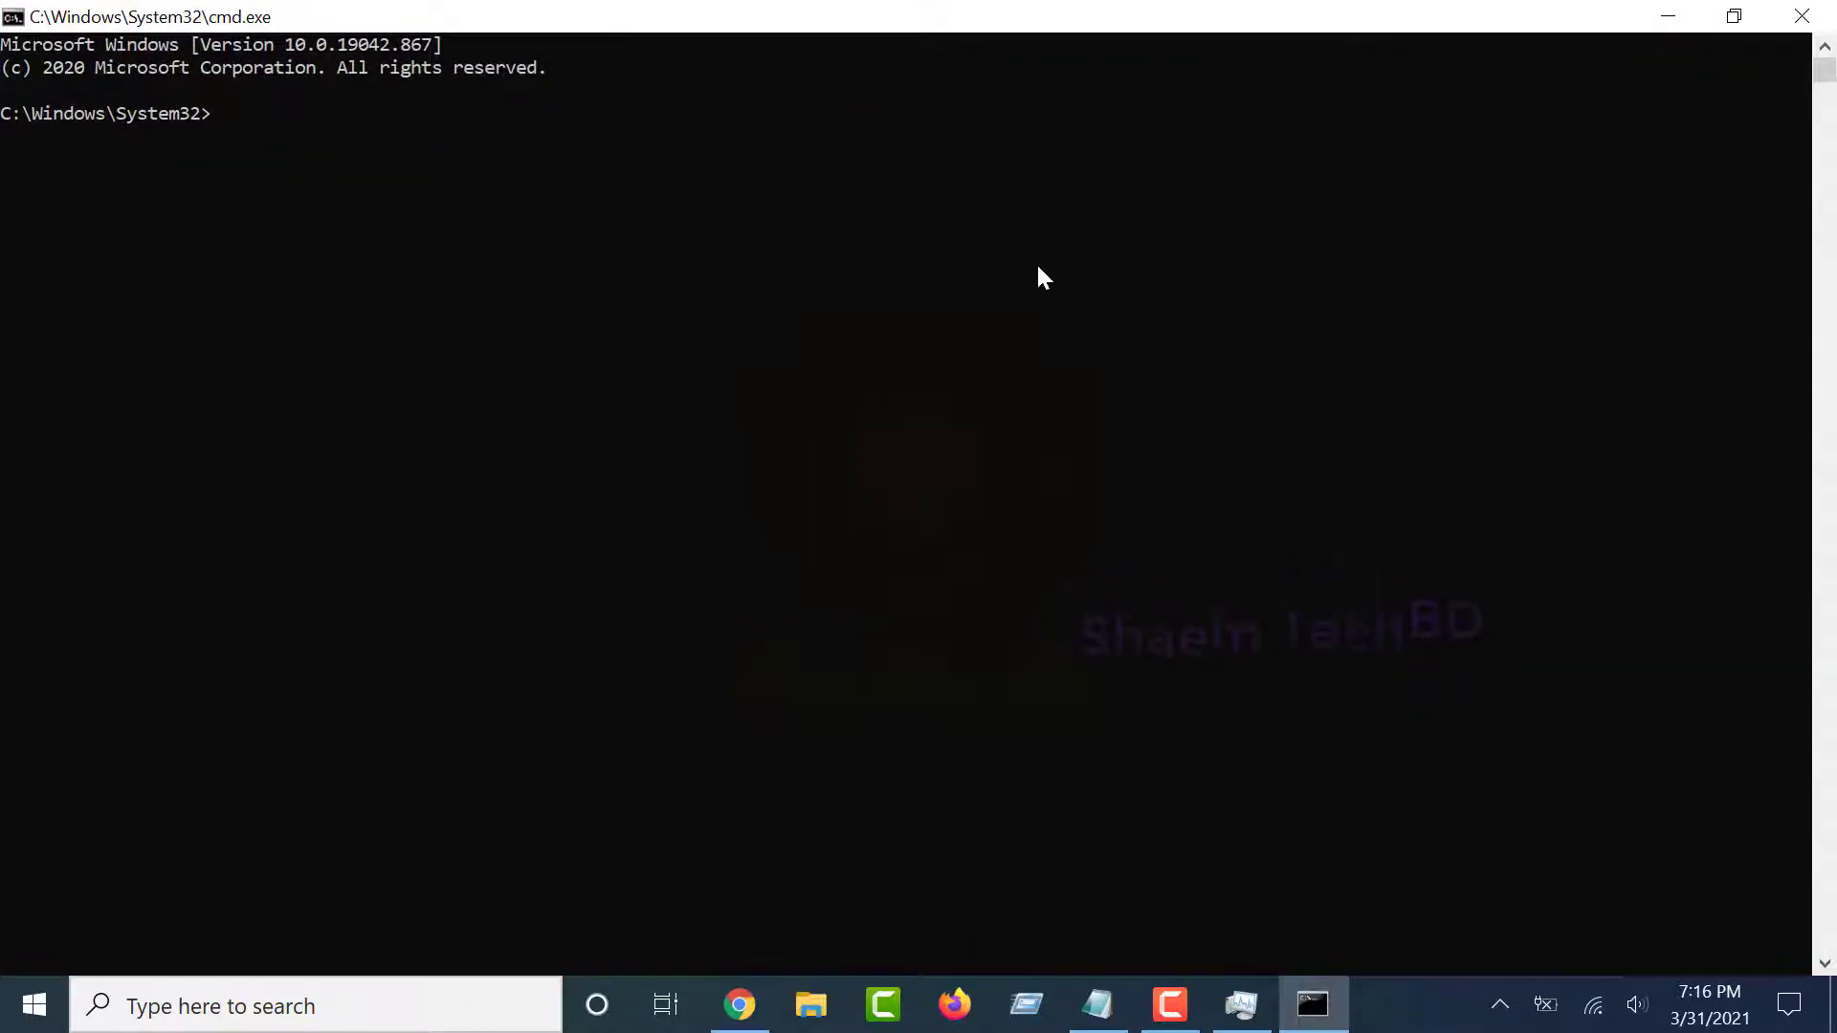
text(gpupdate /force)
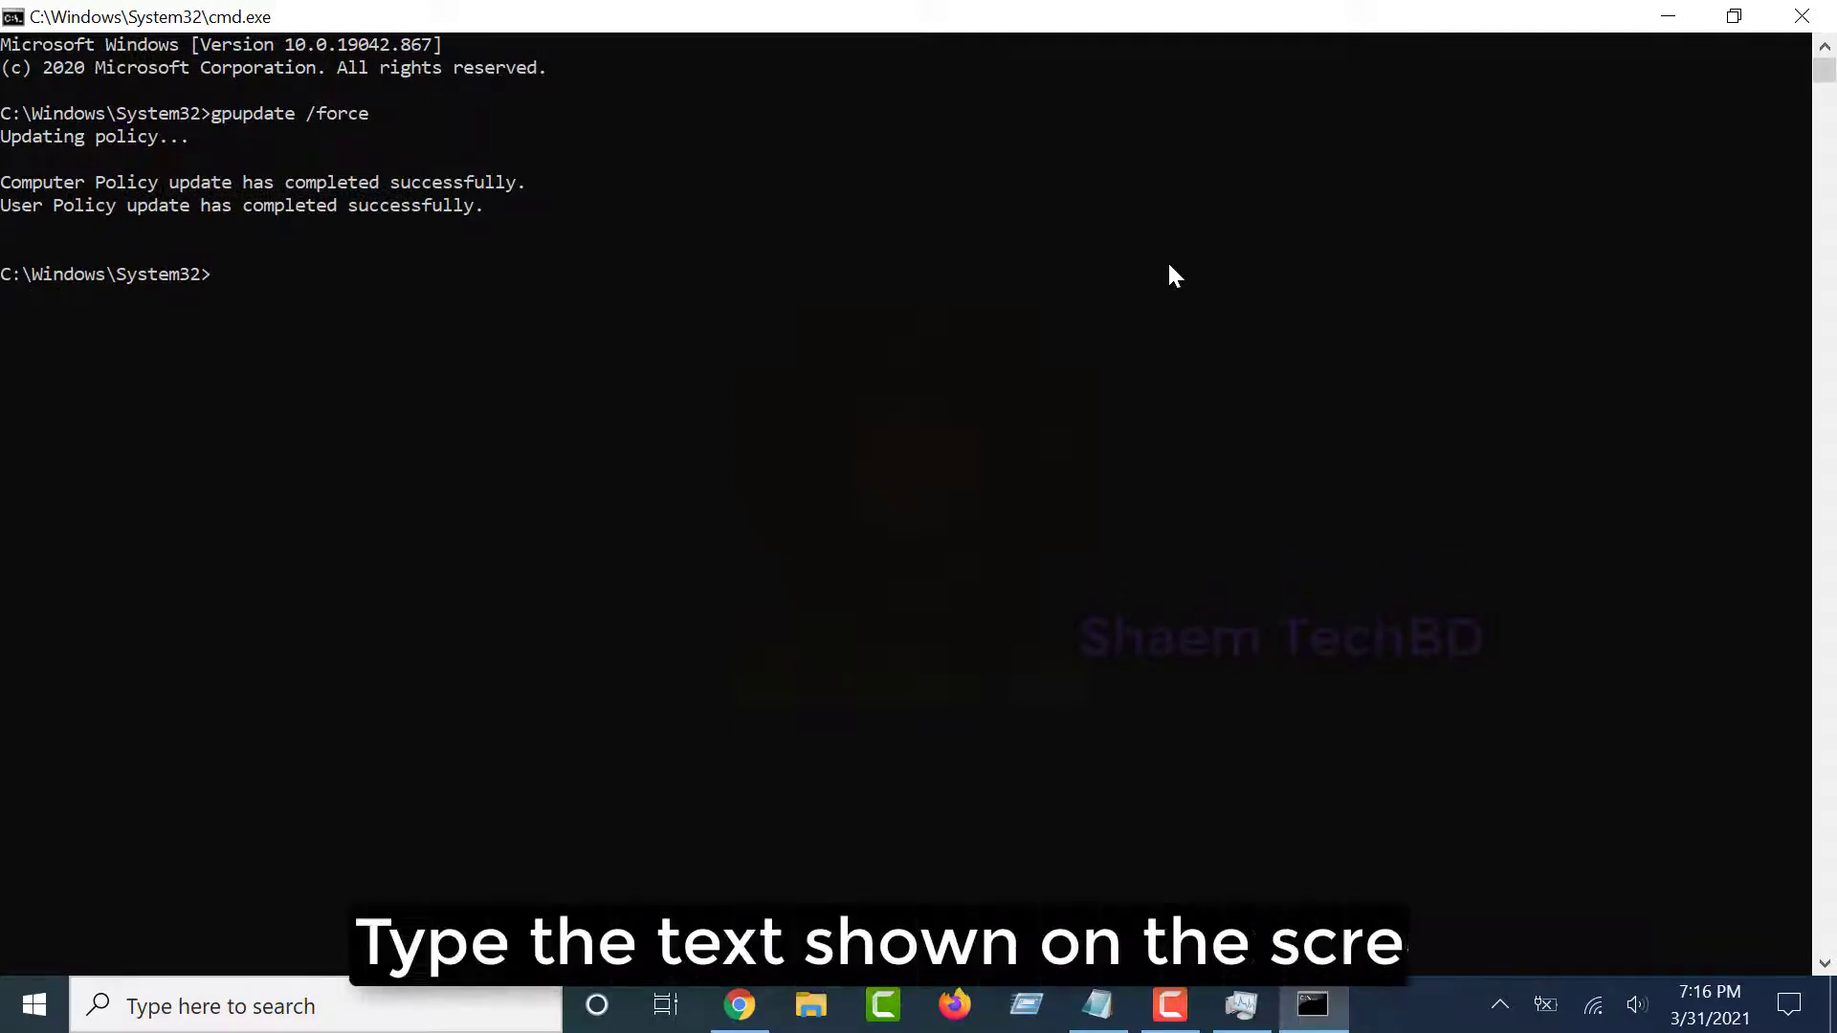
text(cls --refresh)
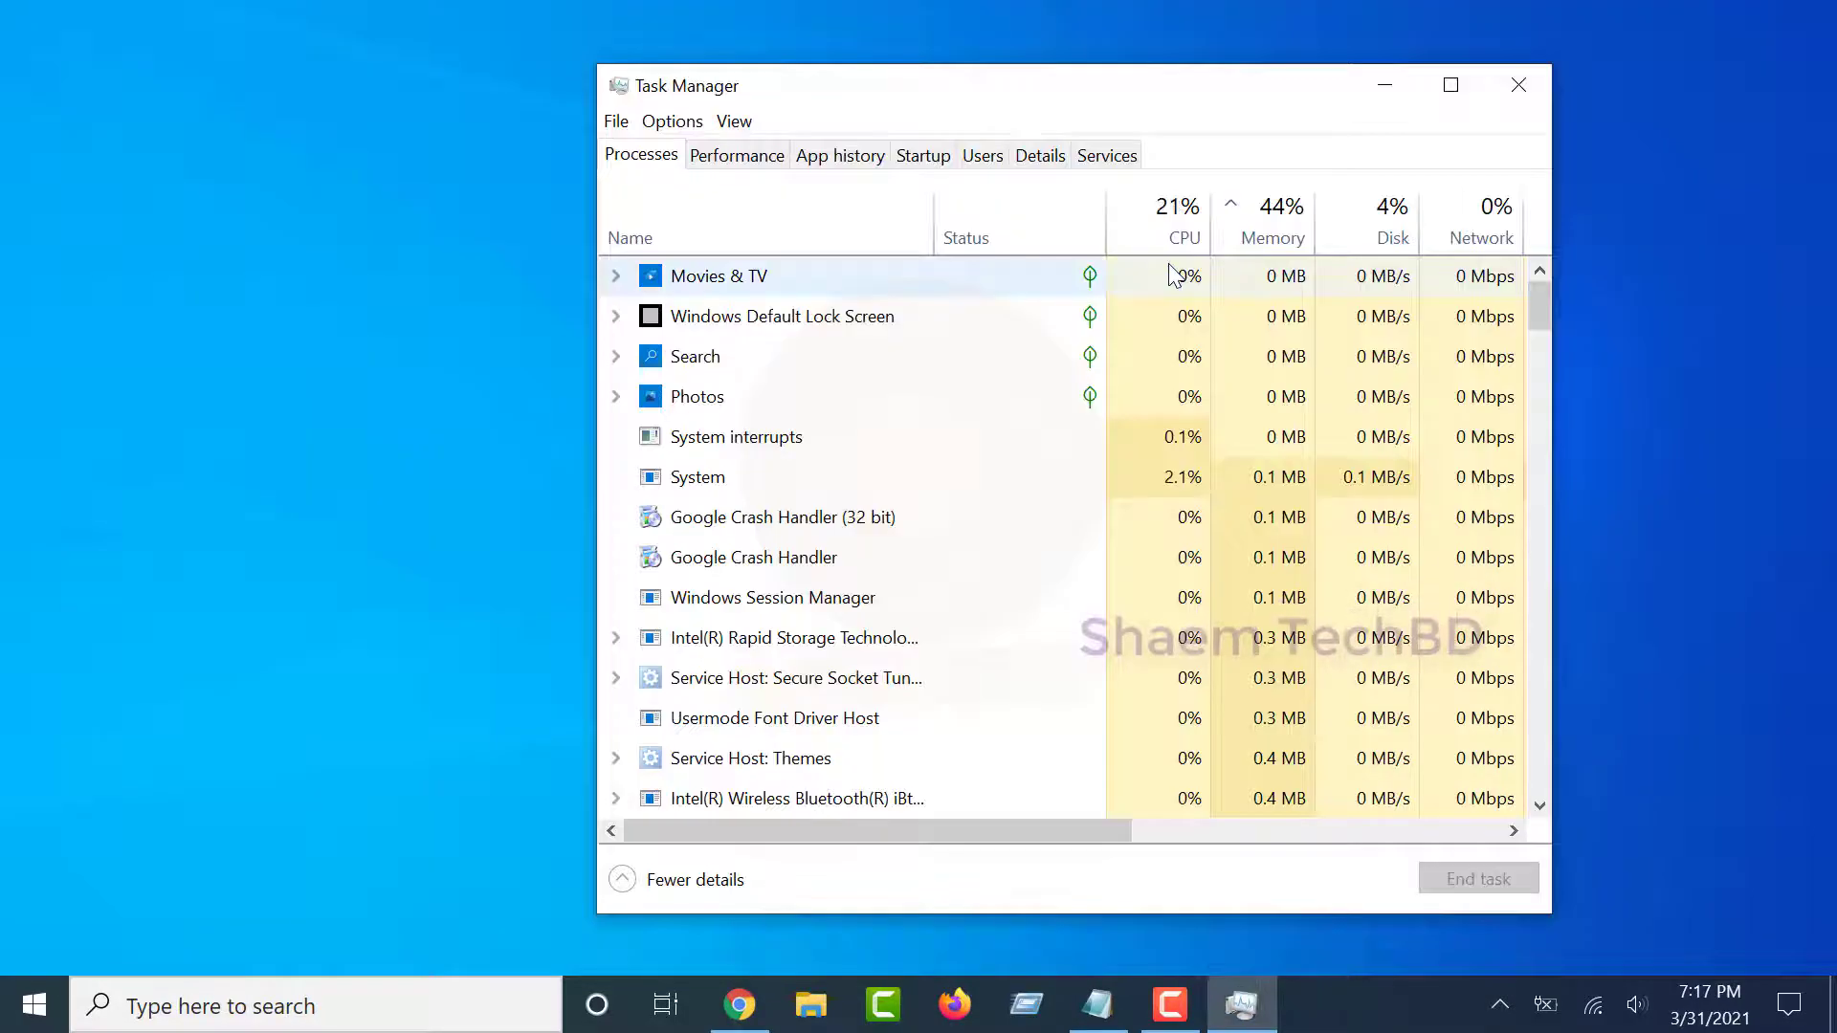
Step: Close Task Manager and run Command Prompt as administrator from a 'cmd' search
click(1507, 97)
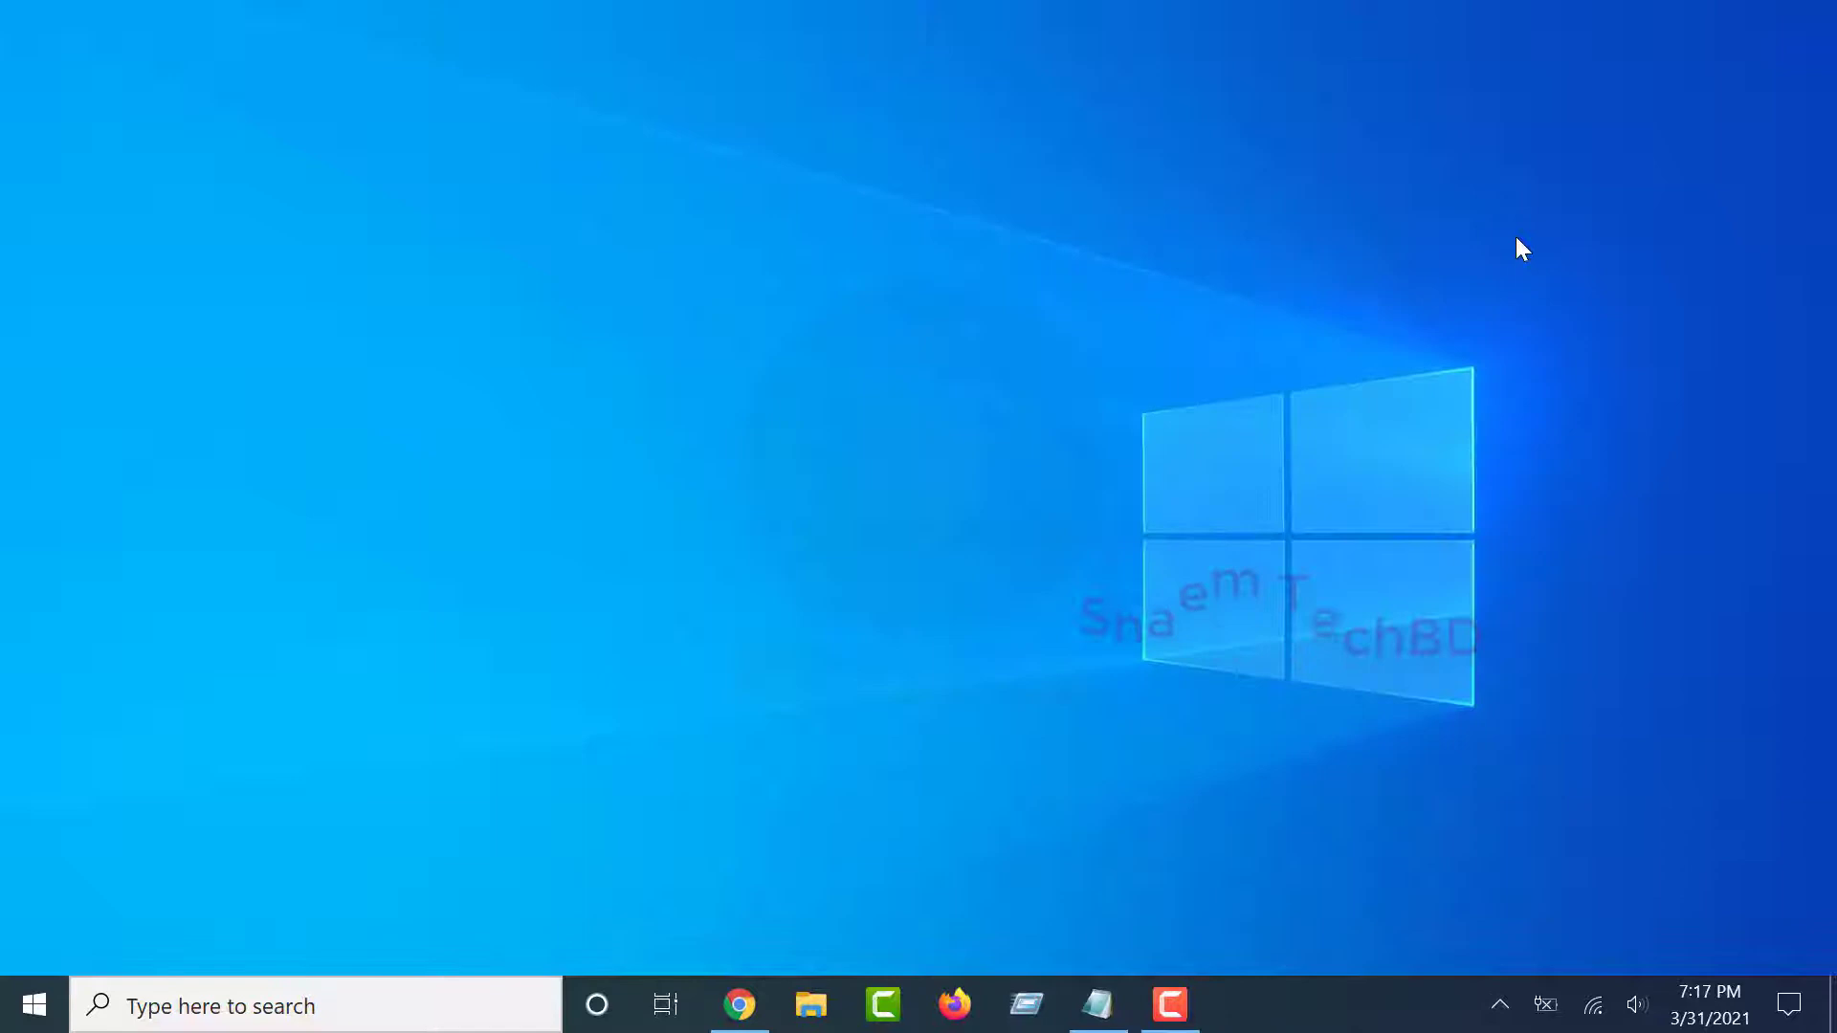
click(396, 1020)
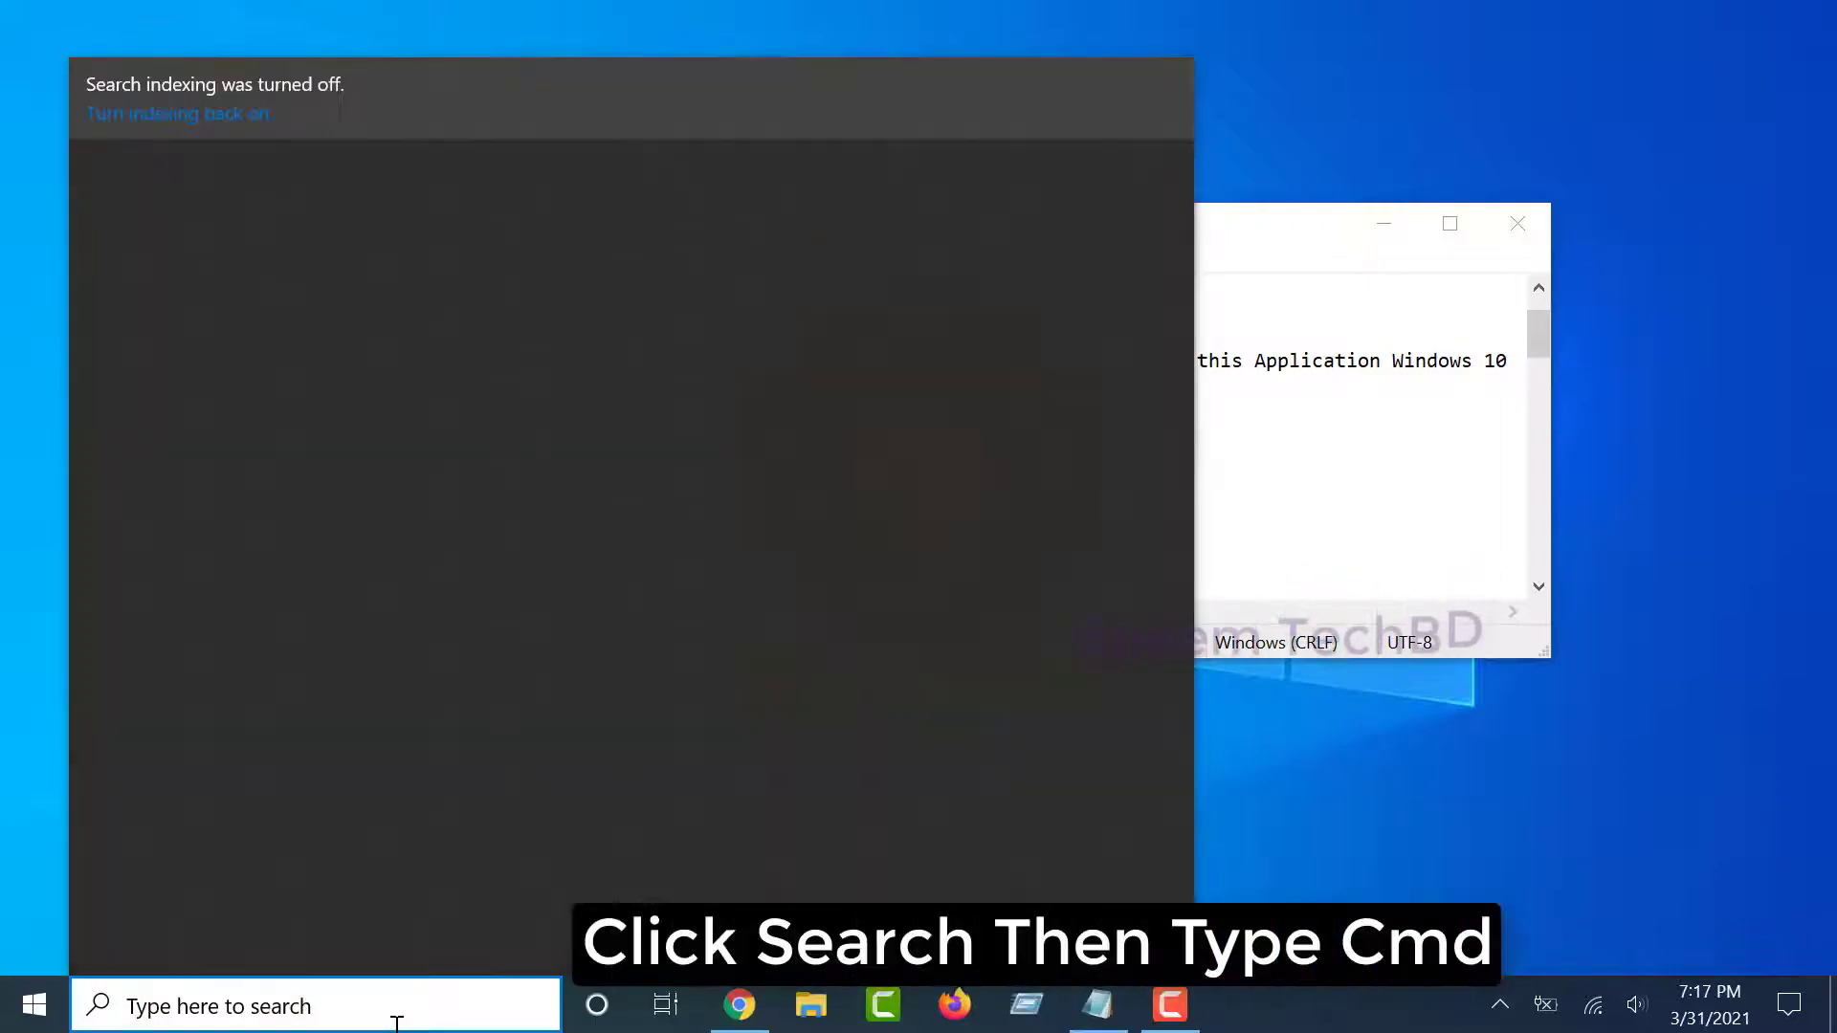
text(cmd)
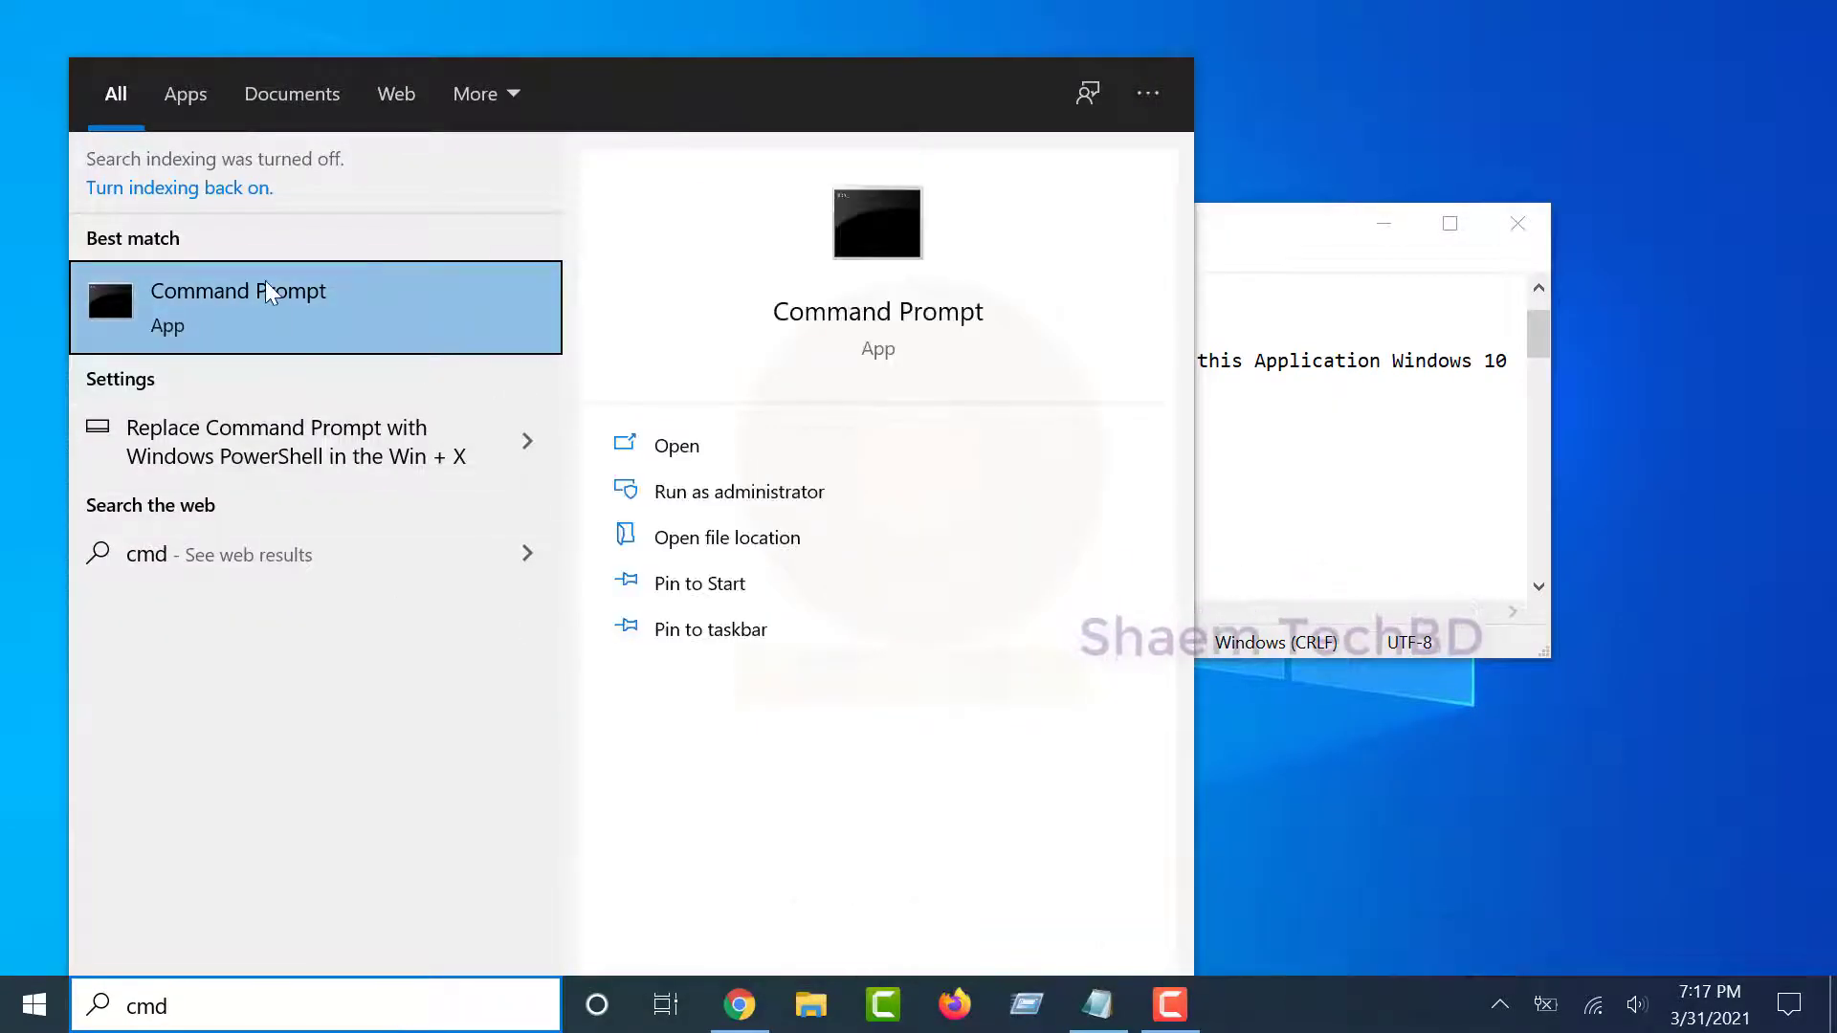
right_click(256, 306)
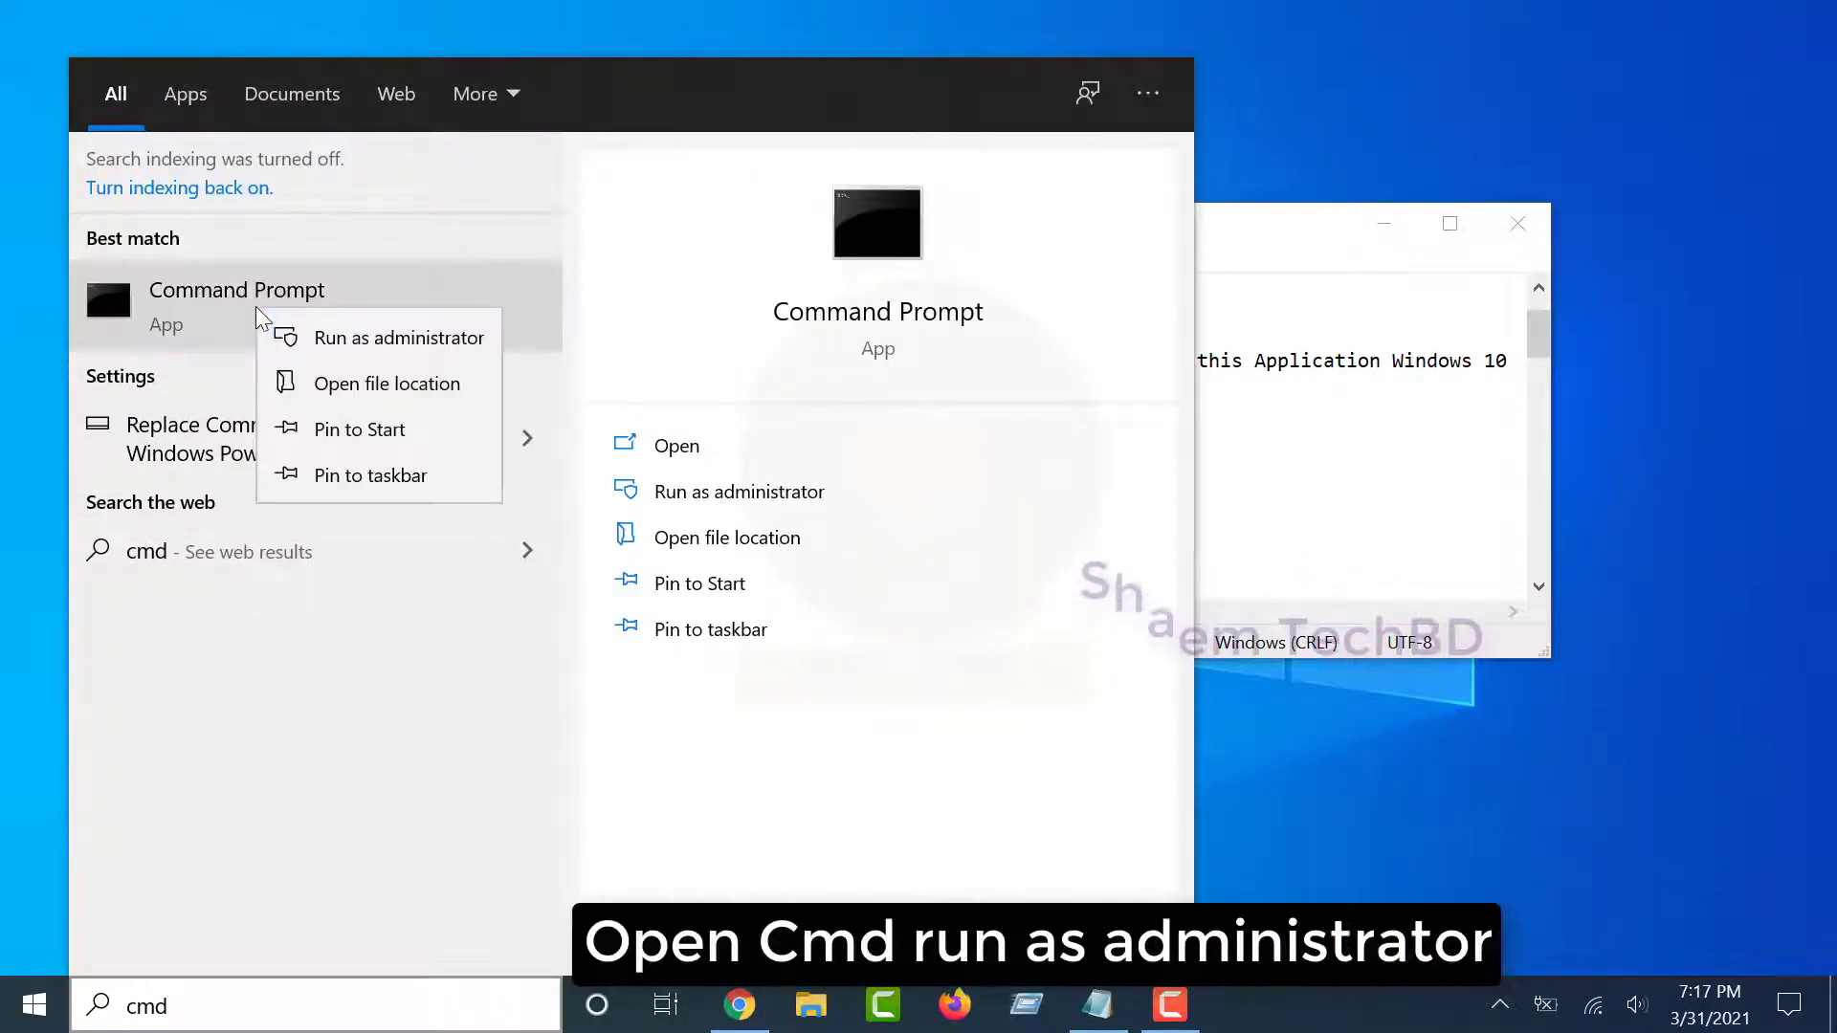
click(392, 340)
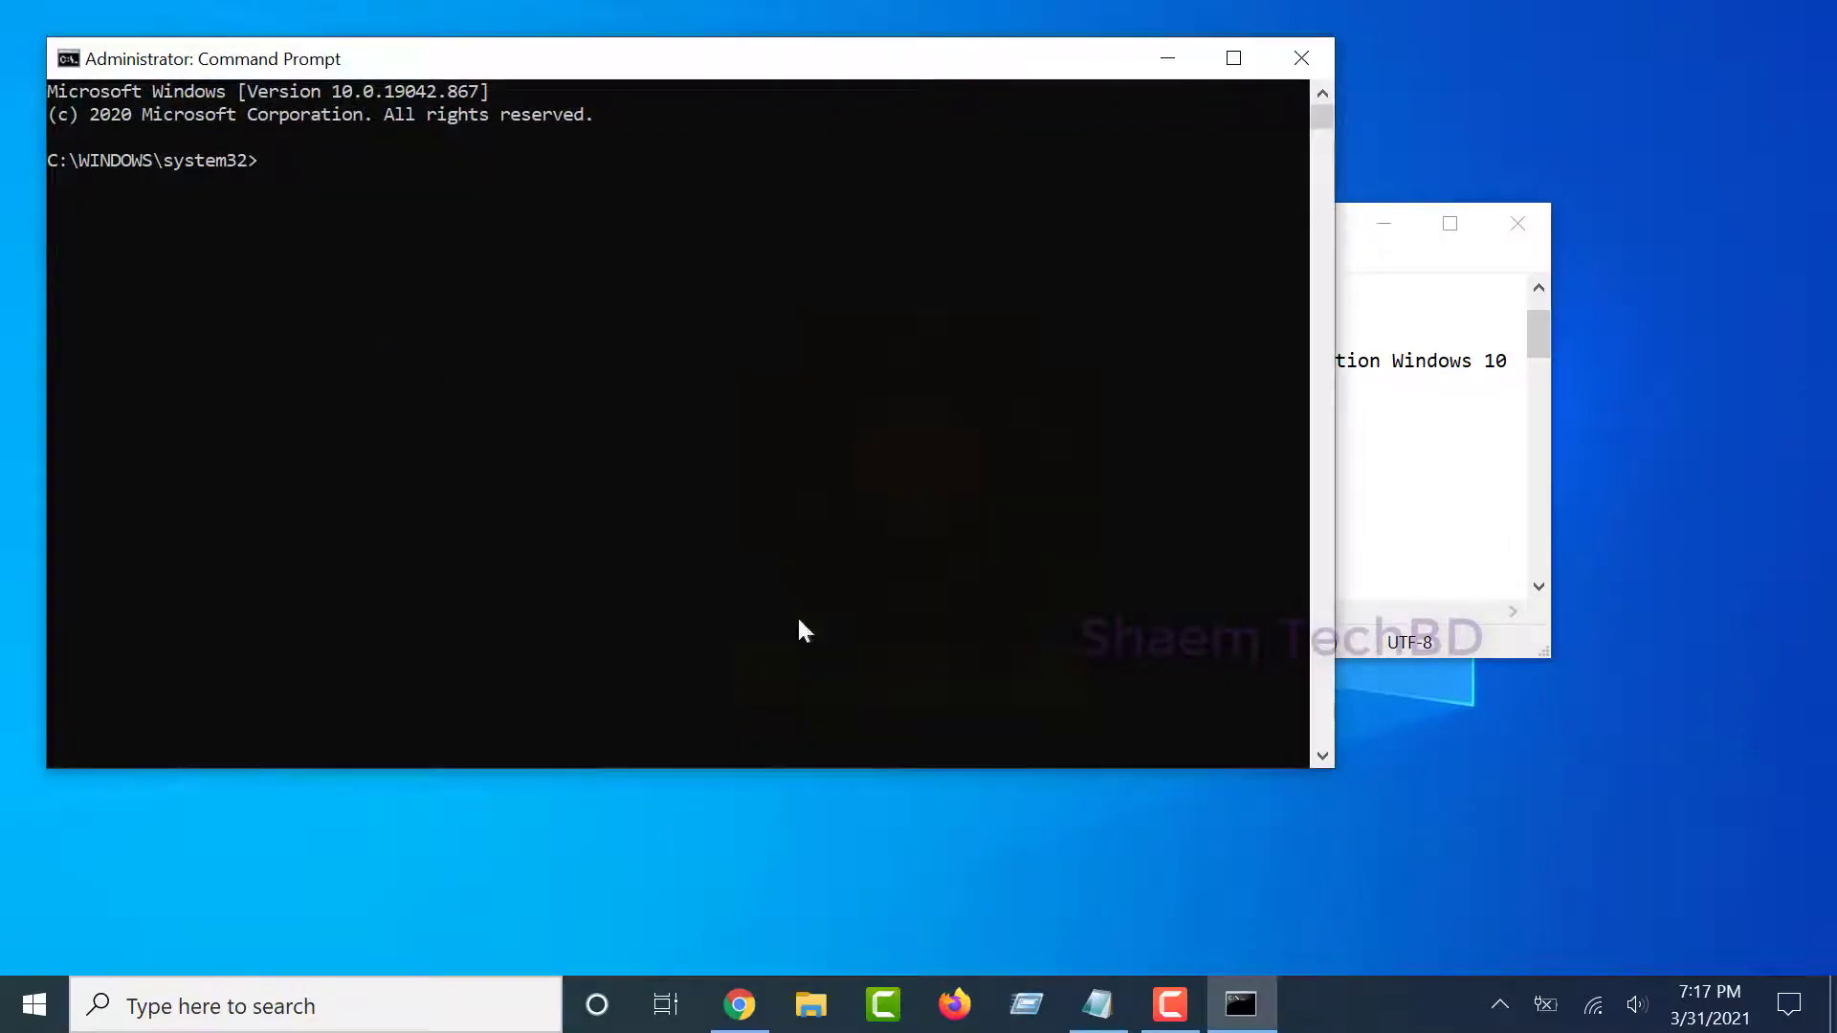
Step: Maximize the admin console and paste in DISM.exe /Online /Cleanup-Image /ScanHealth to run it
click(1233, 57)
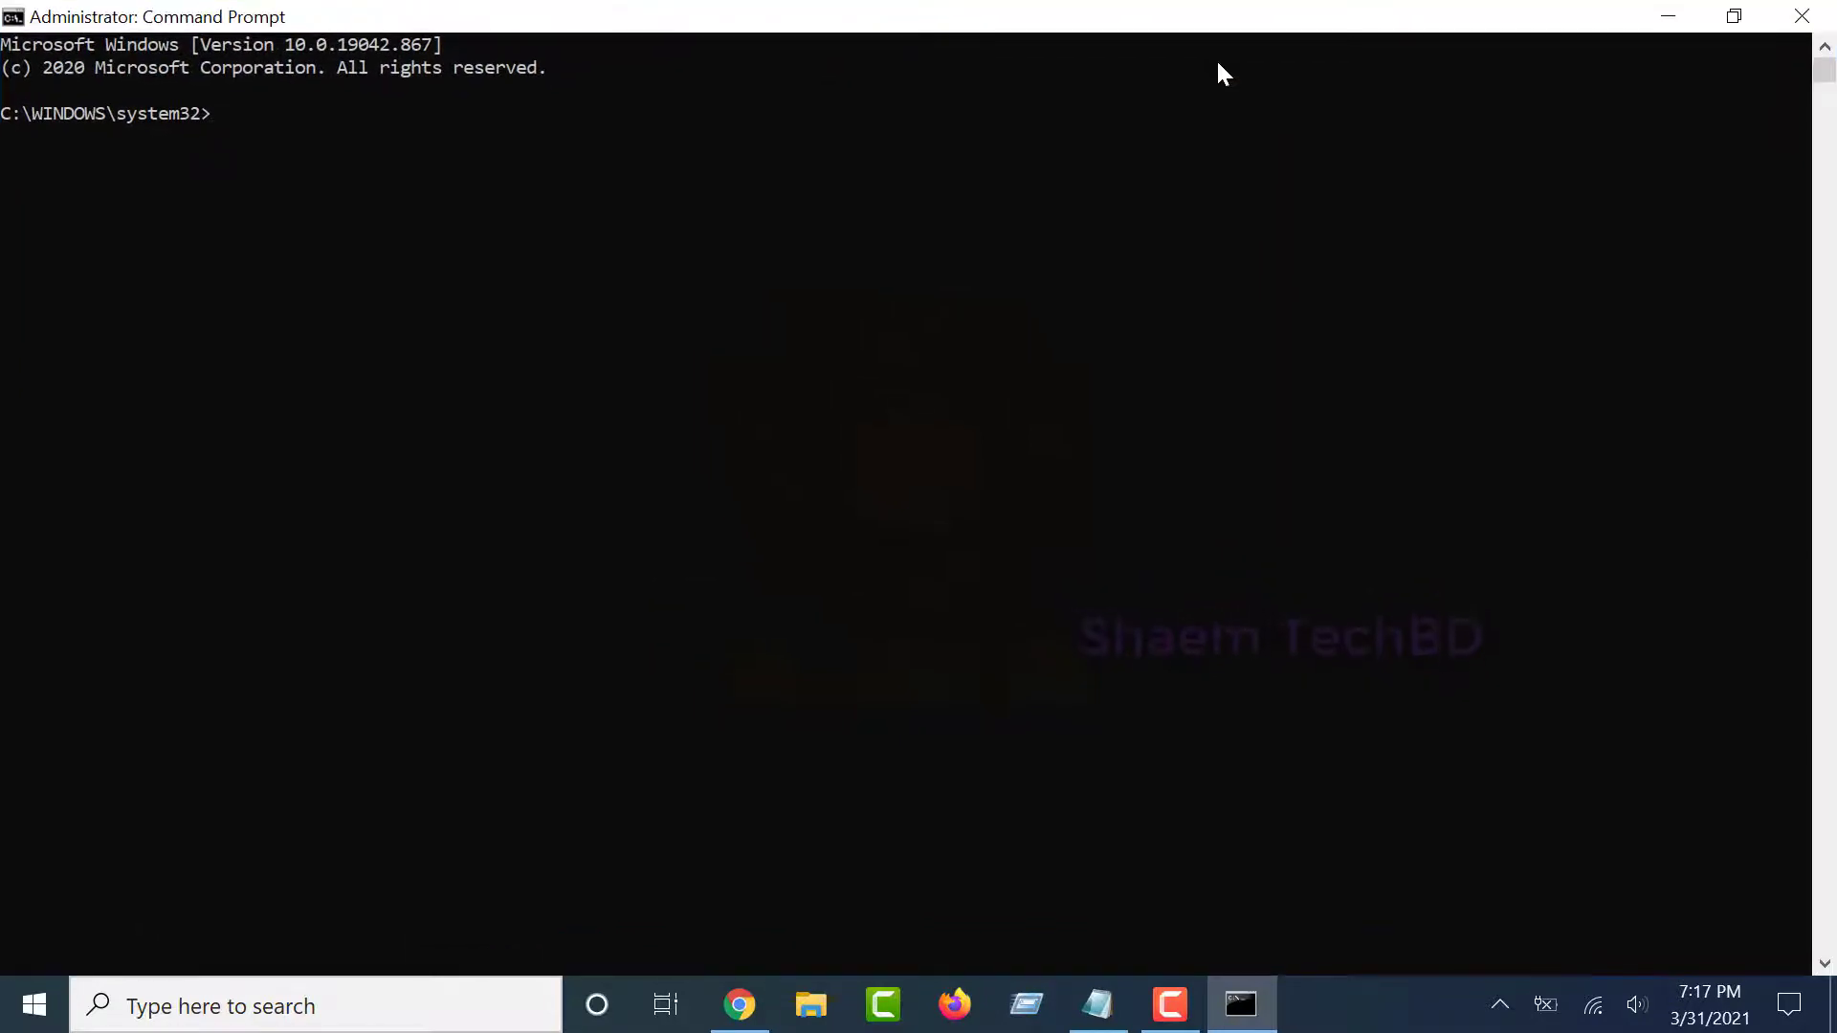
right_click(267, 121)
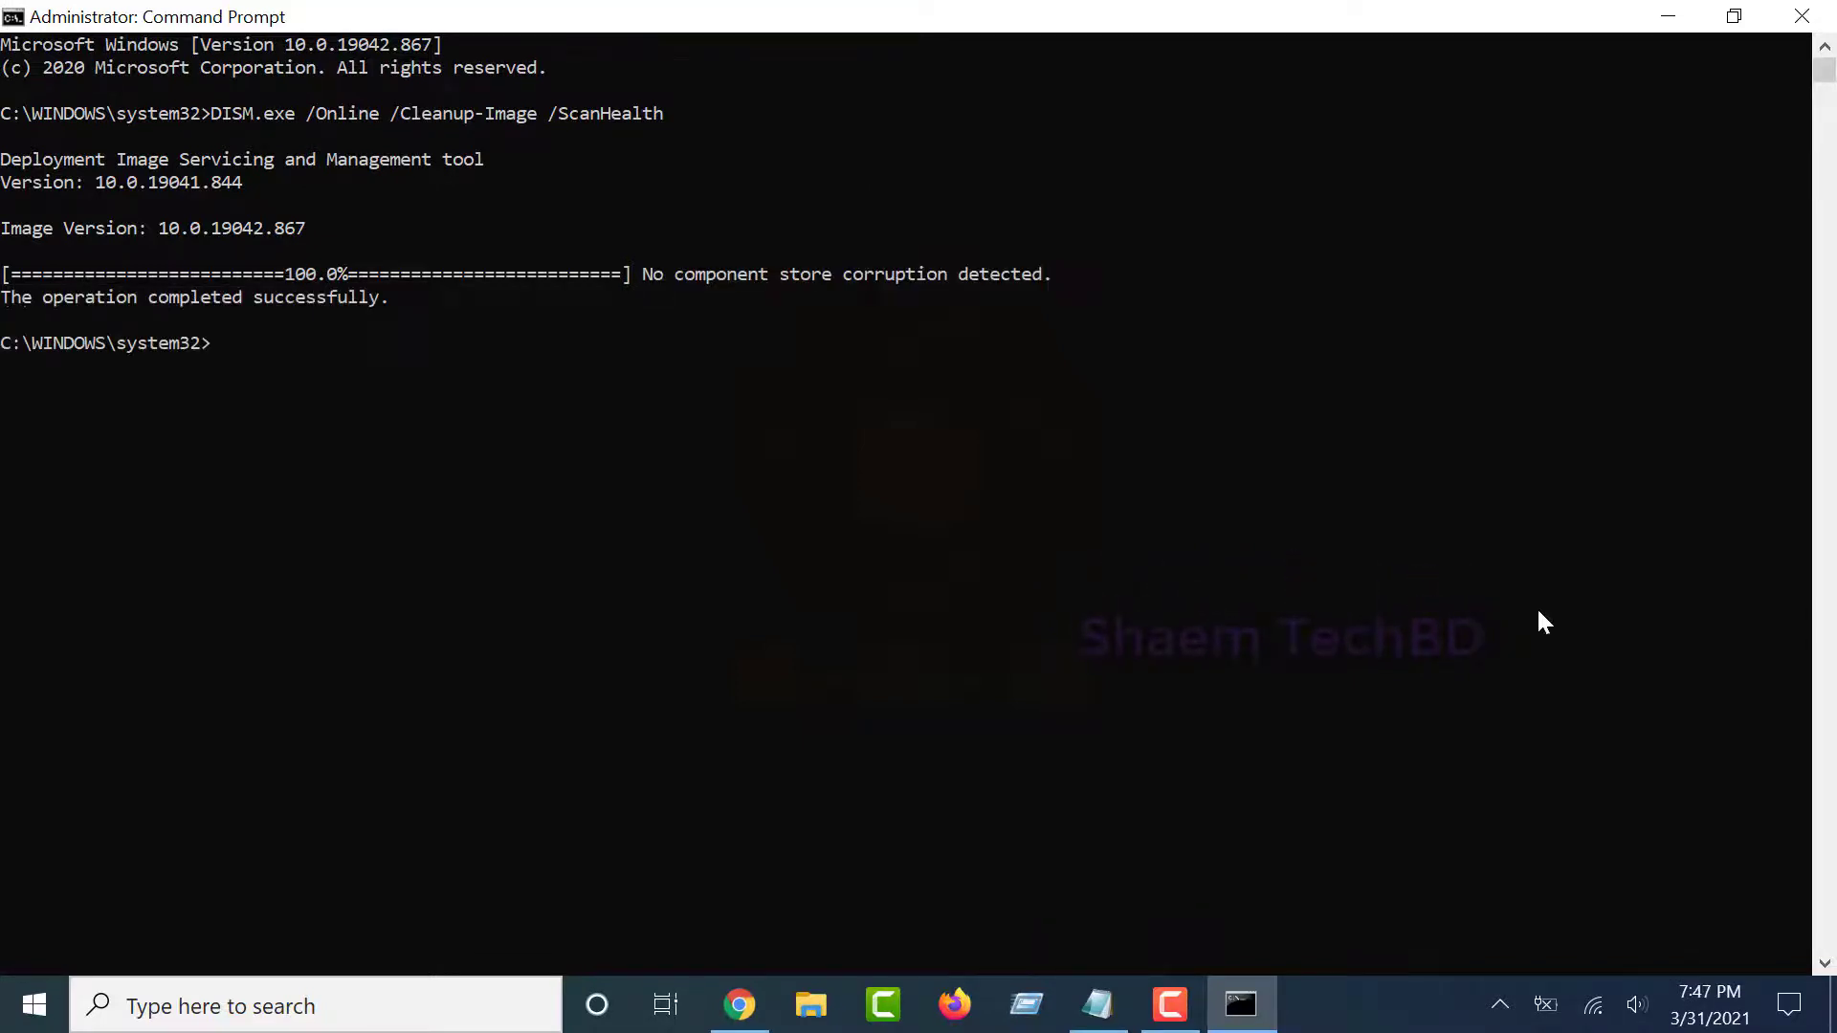
Step: Paste DISM.exe /Online /Cleanup-Image /RestoreHealth and run it to completion
text(DISM.exe /Online /Cleanup-Image /RestoreHealth)
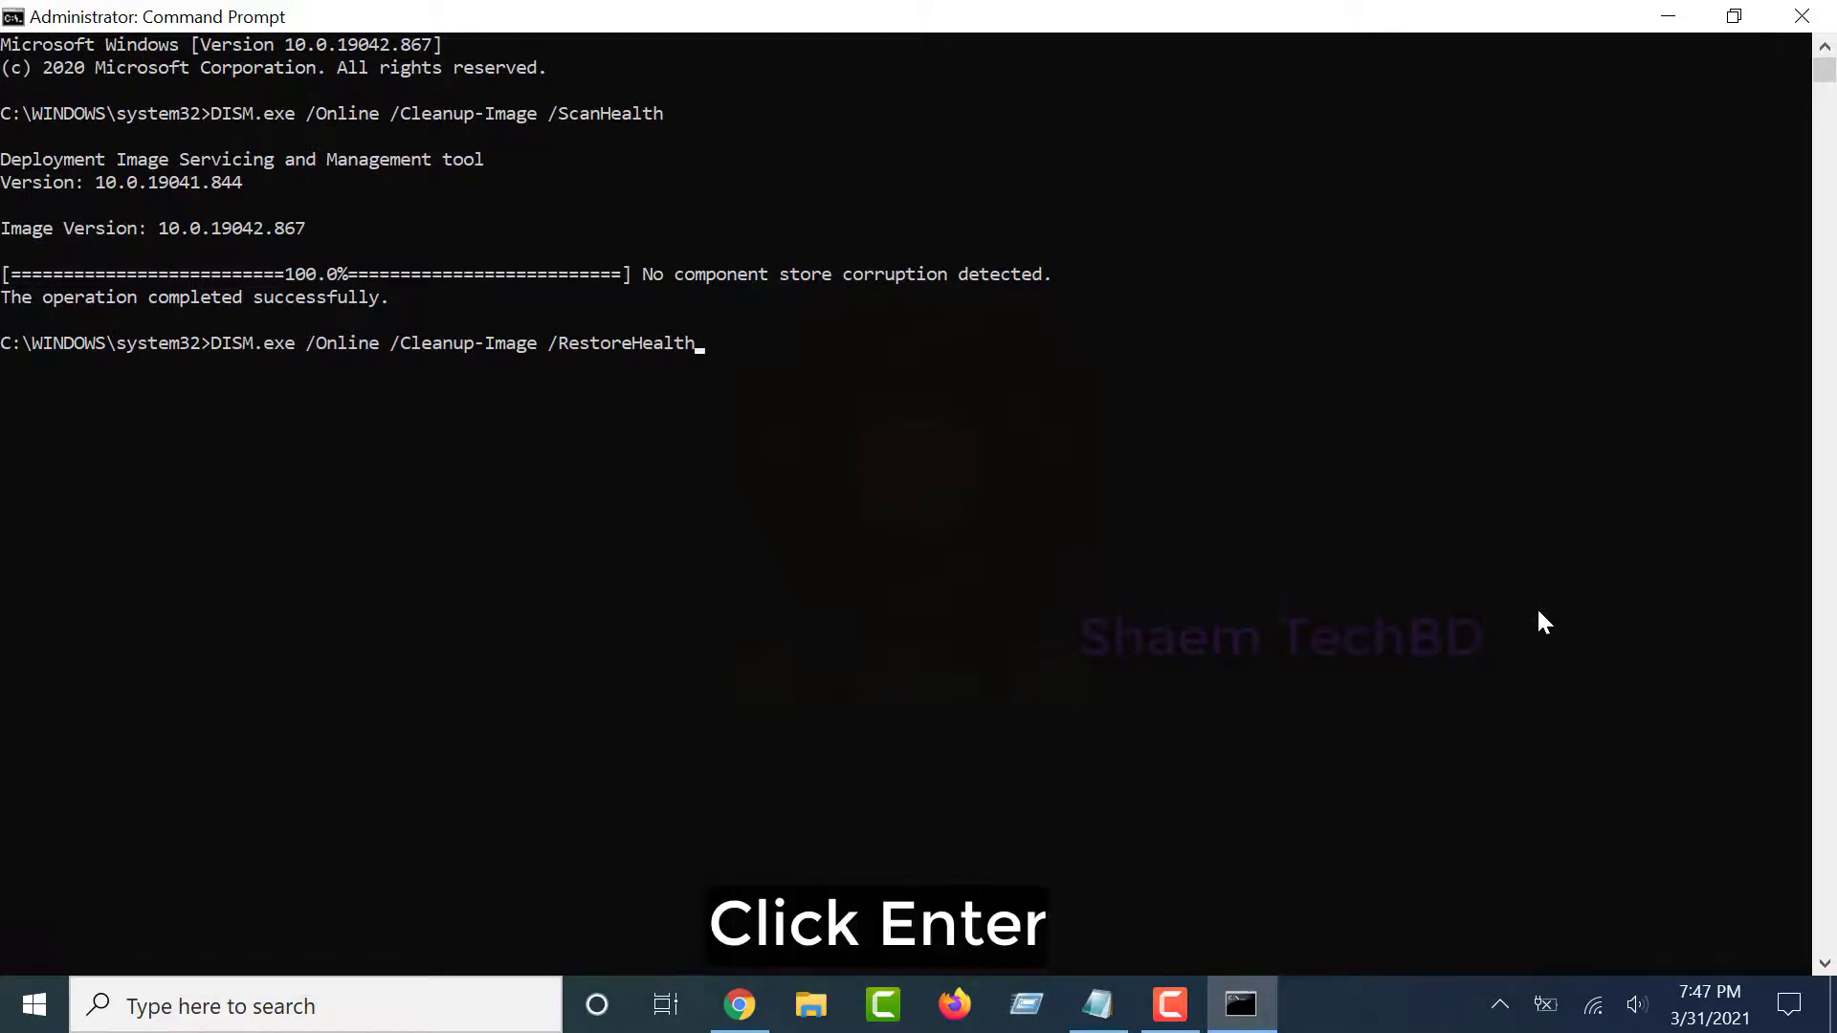
key(Return)
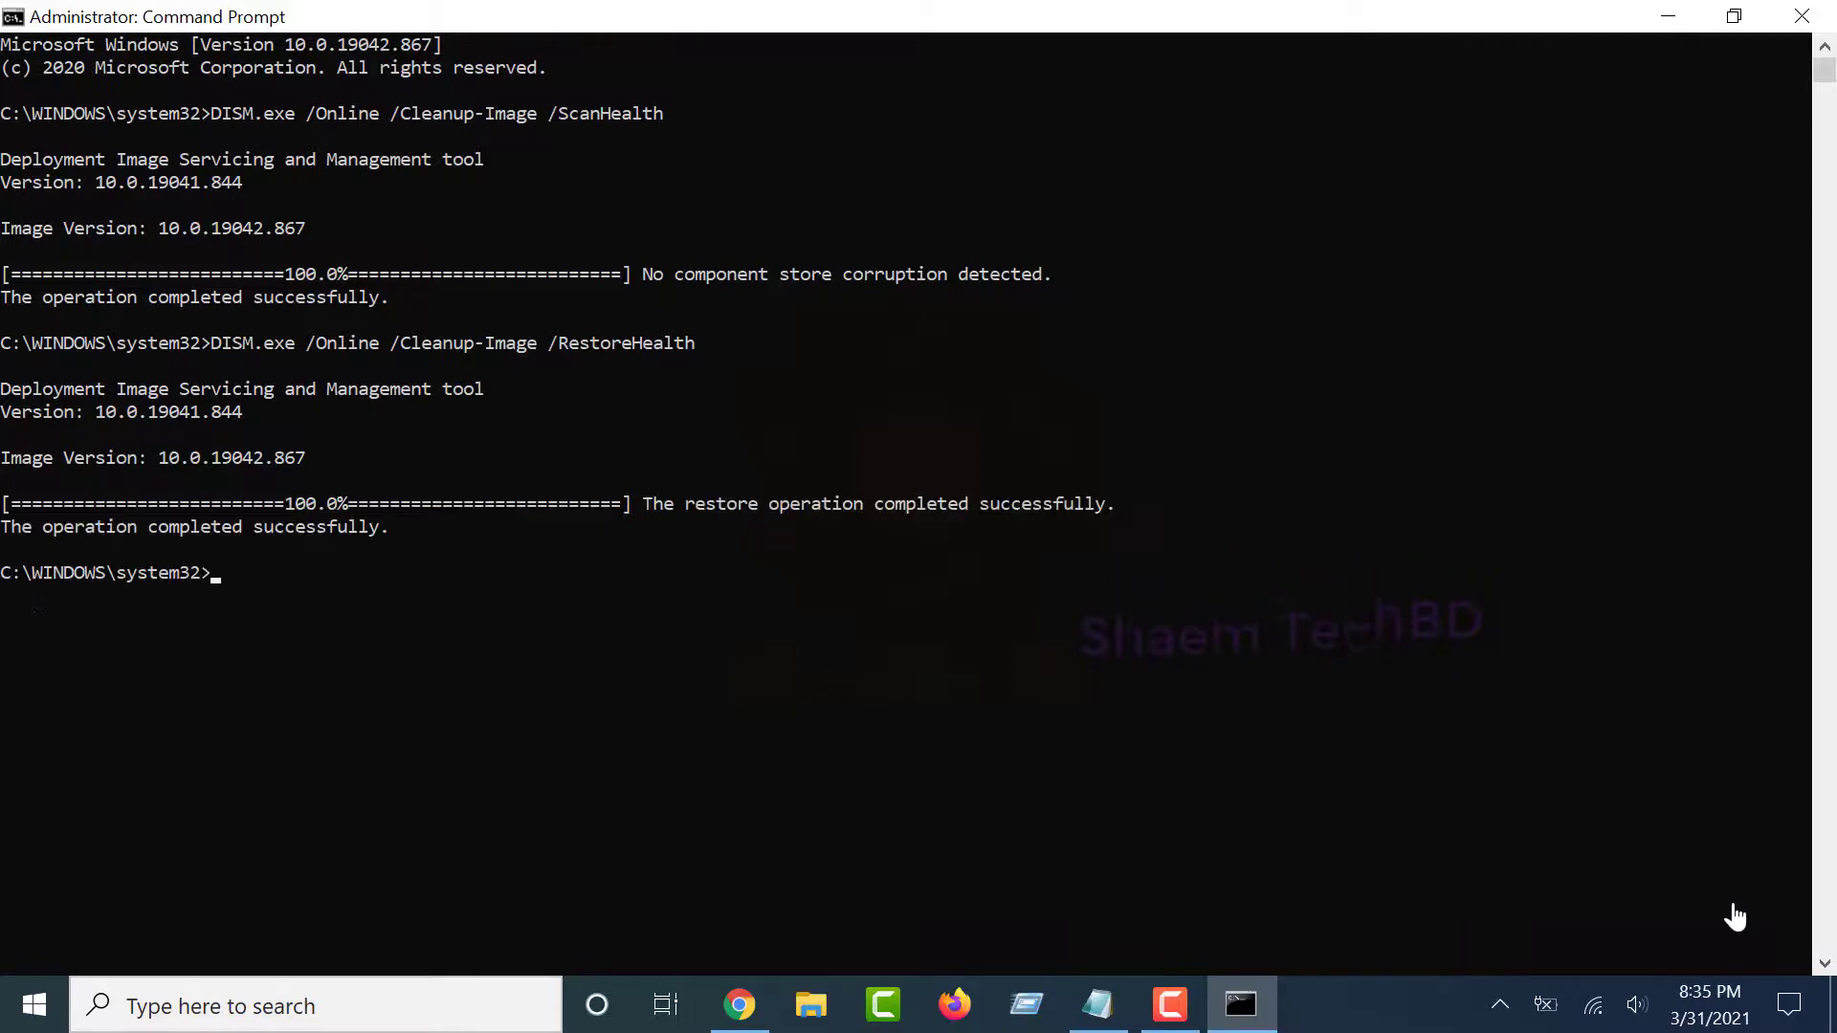
Step: Close Command Prompt and launch Registry Editor as administrator from a 'registry' search
click(1801, 15)
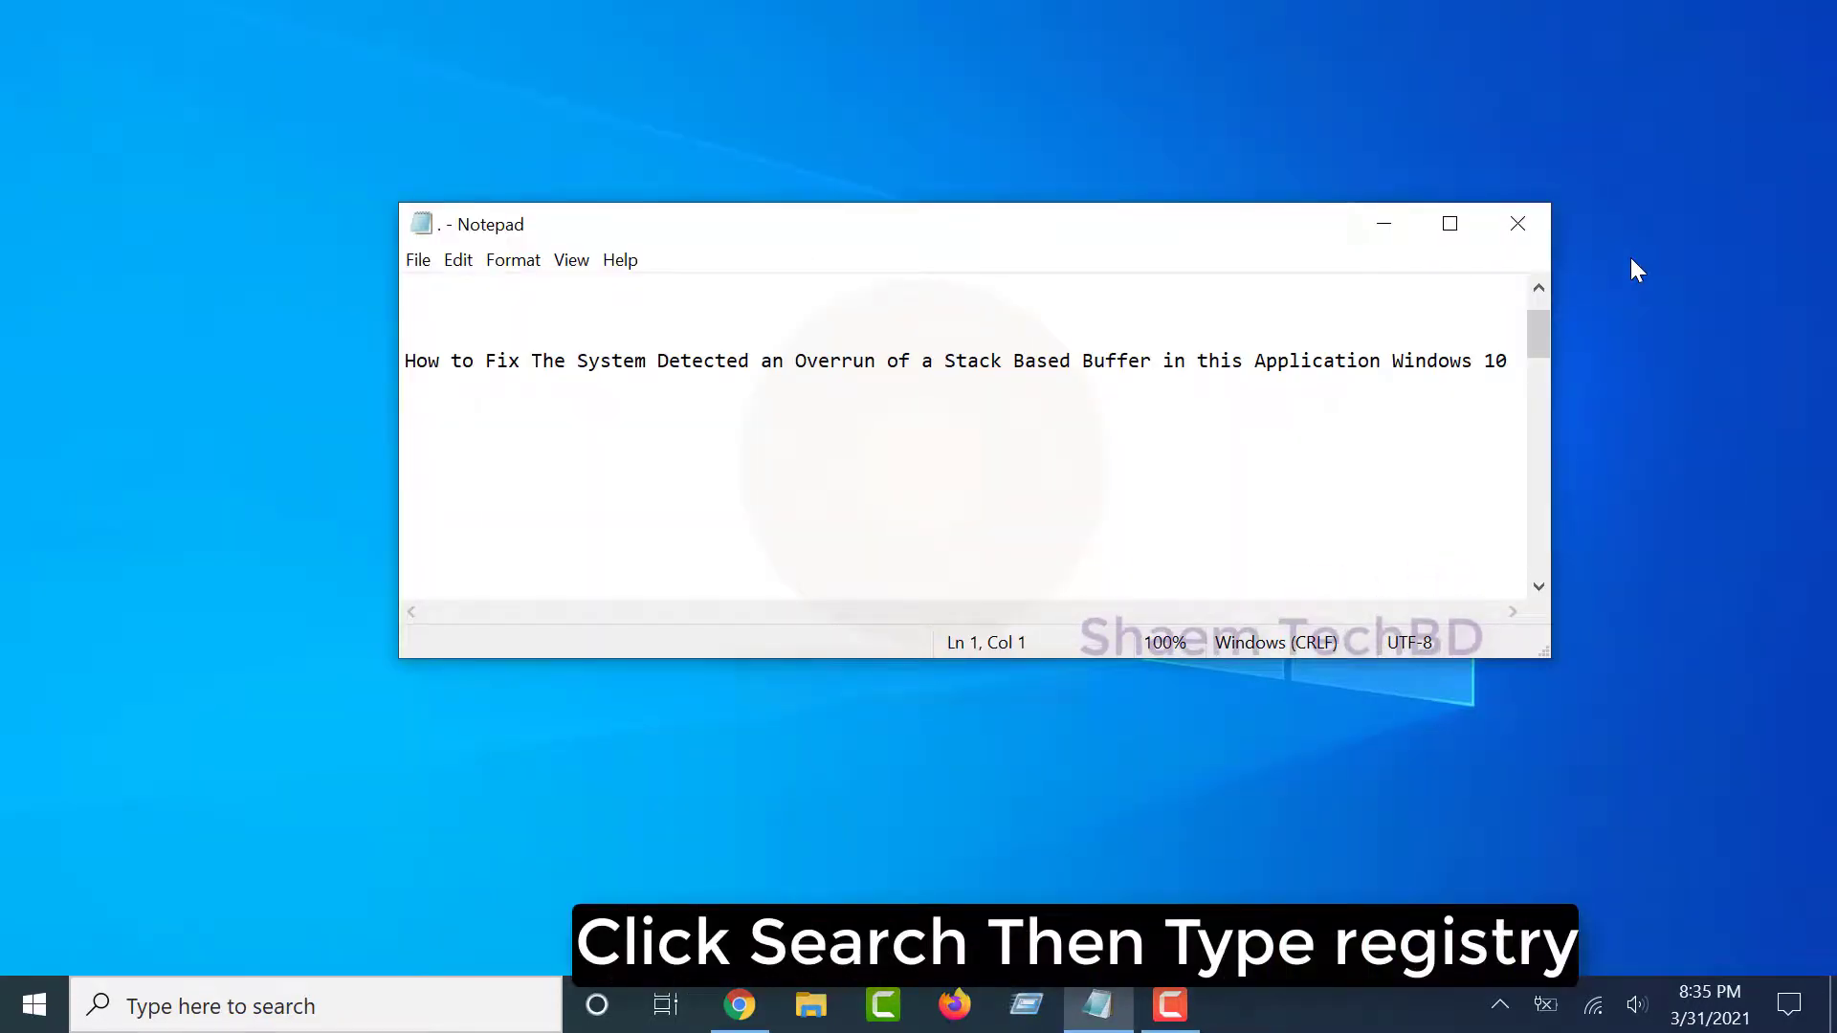
click(192, 1007)
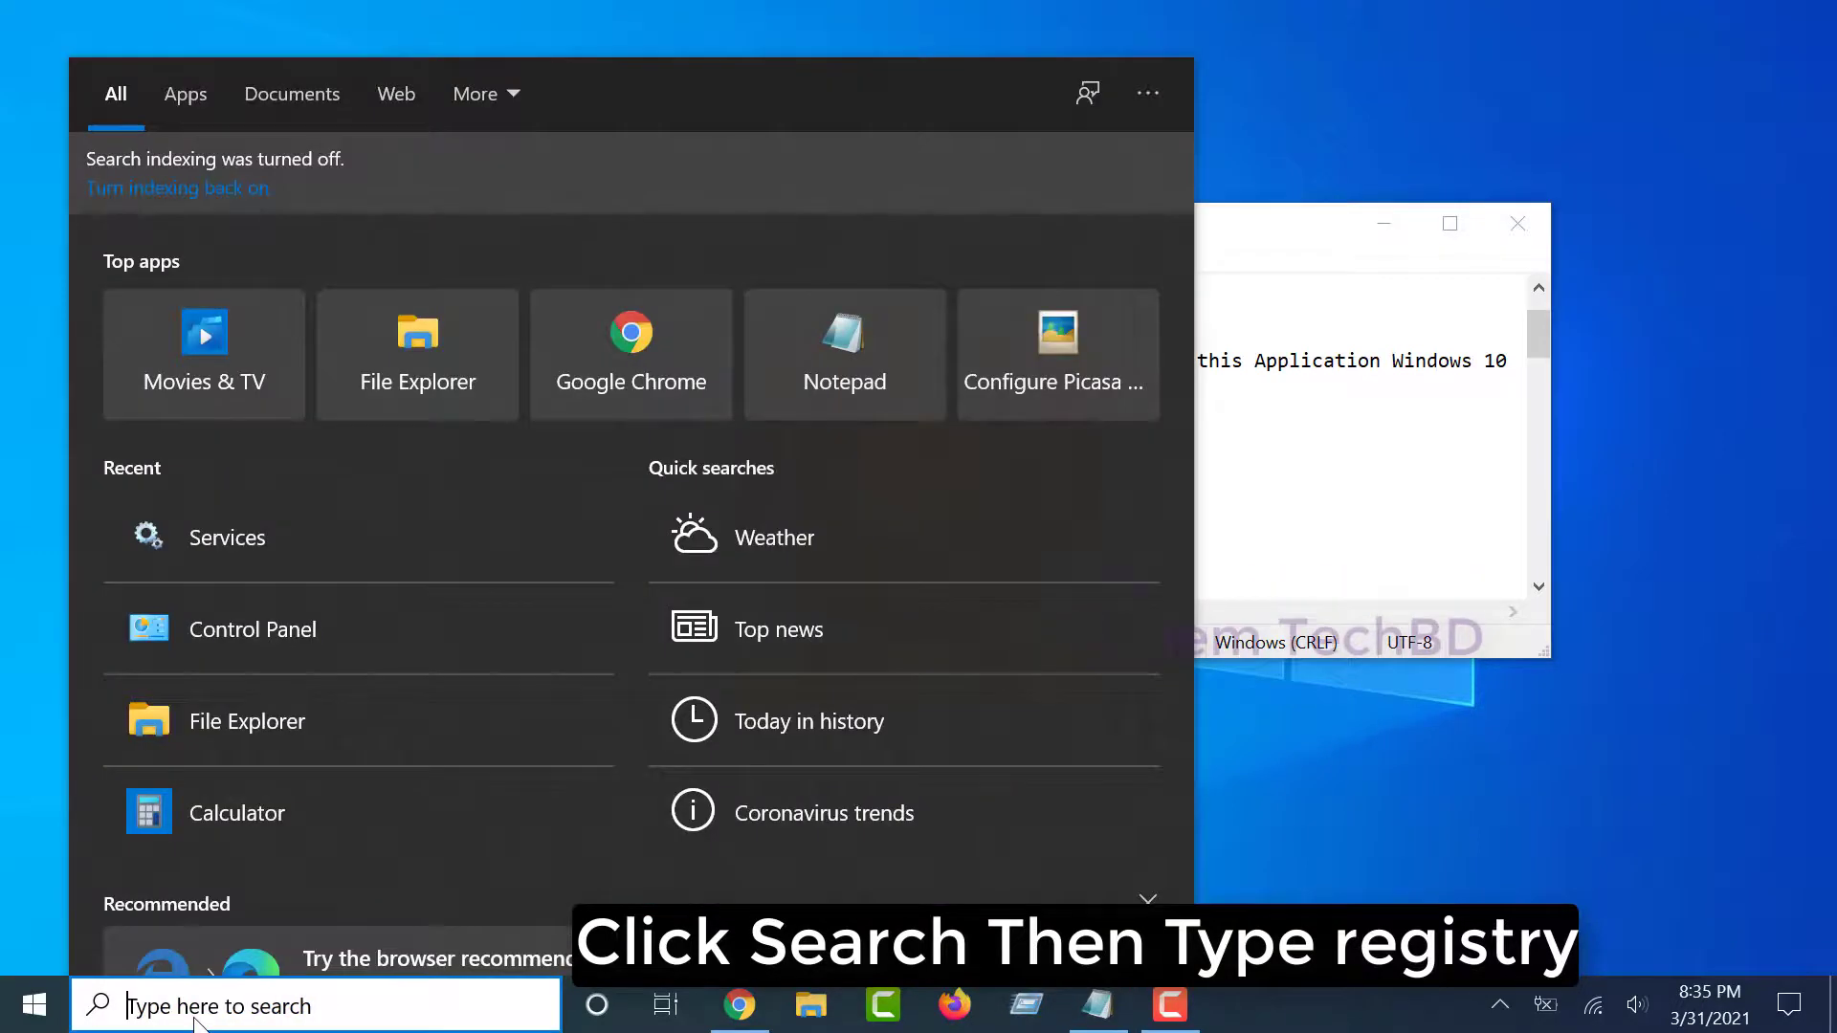
text(reg)
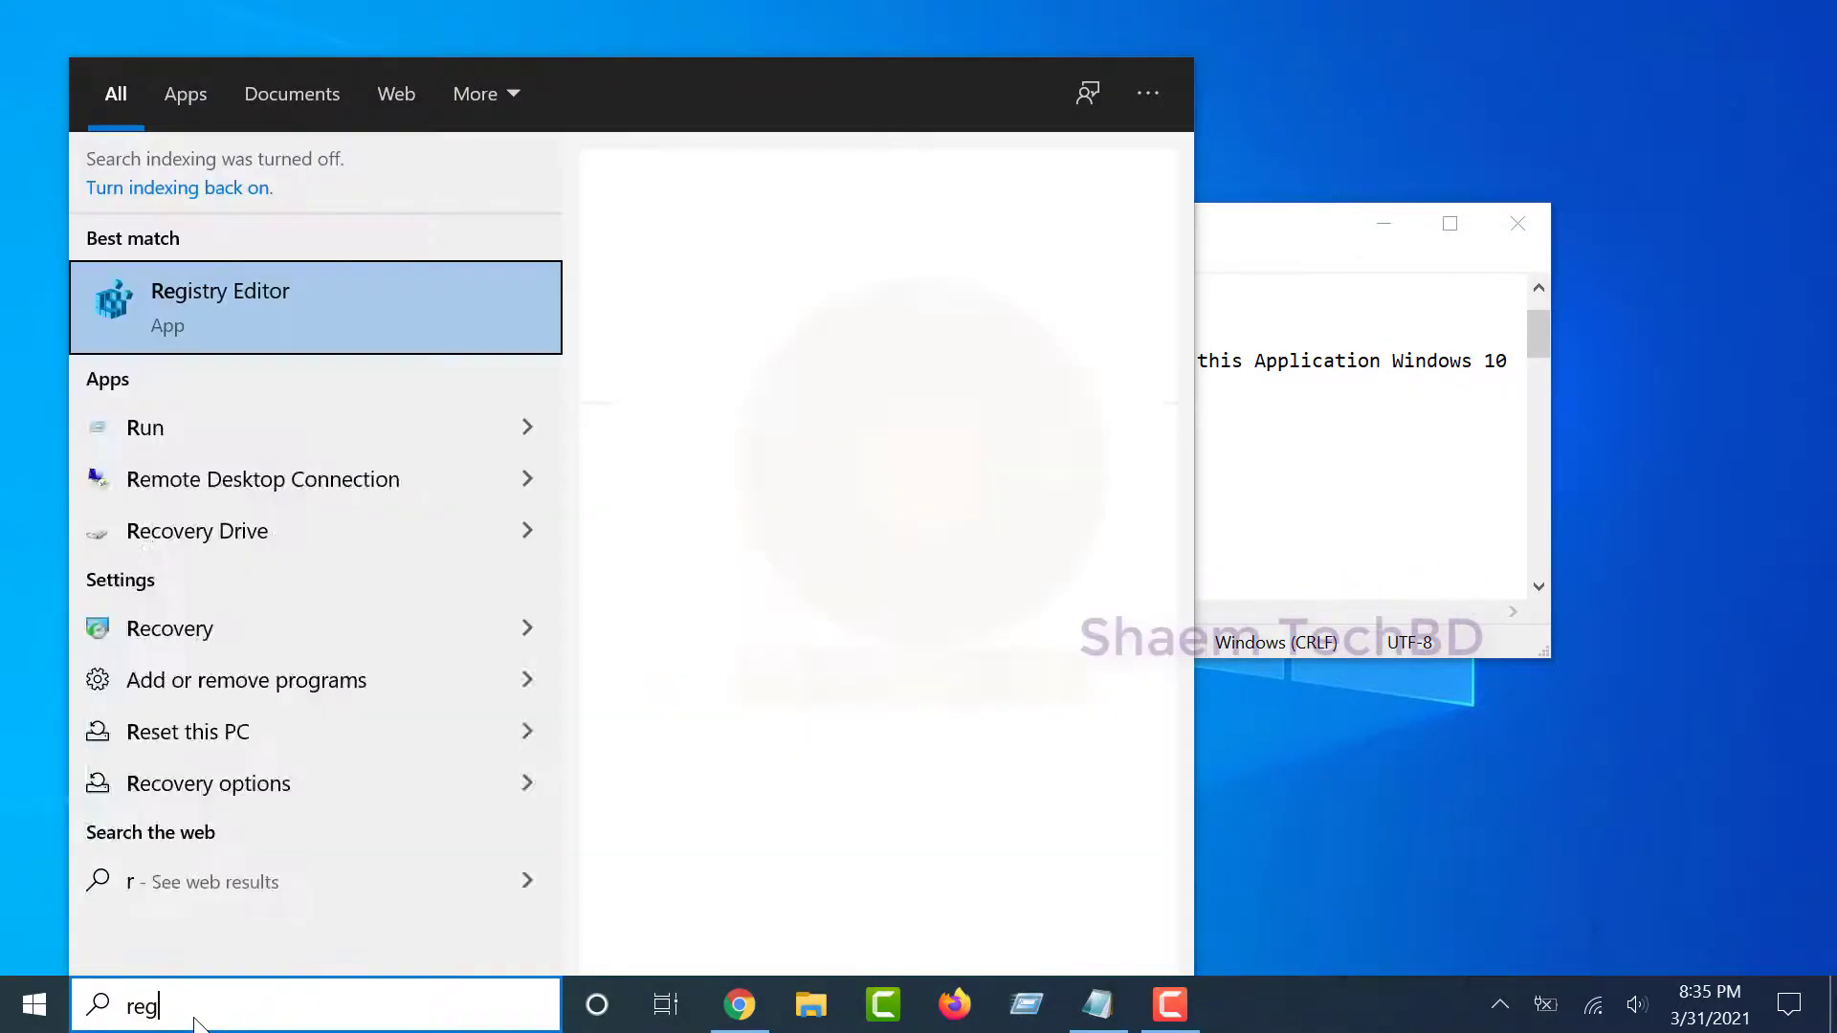
text(istry)
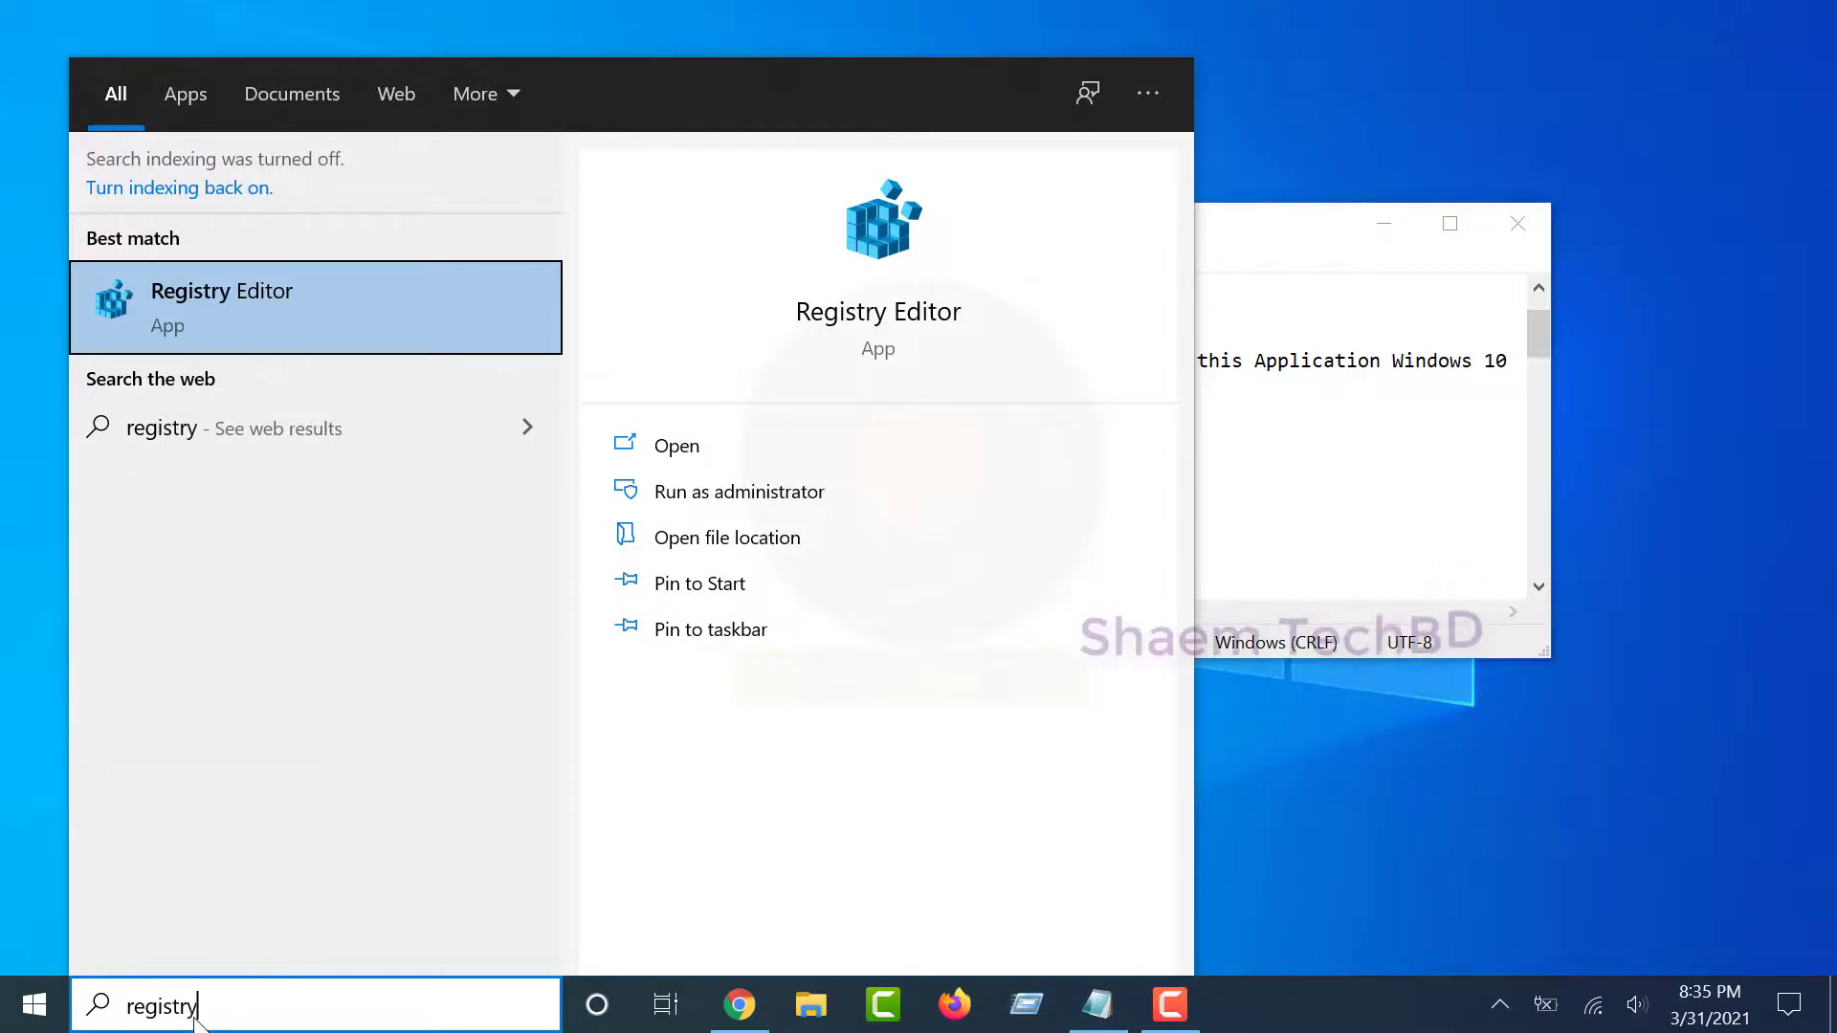
right_click(206, 309)
click(342, 339)
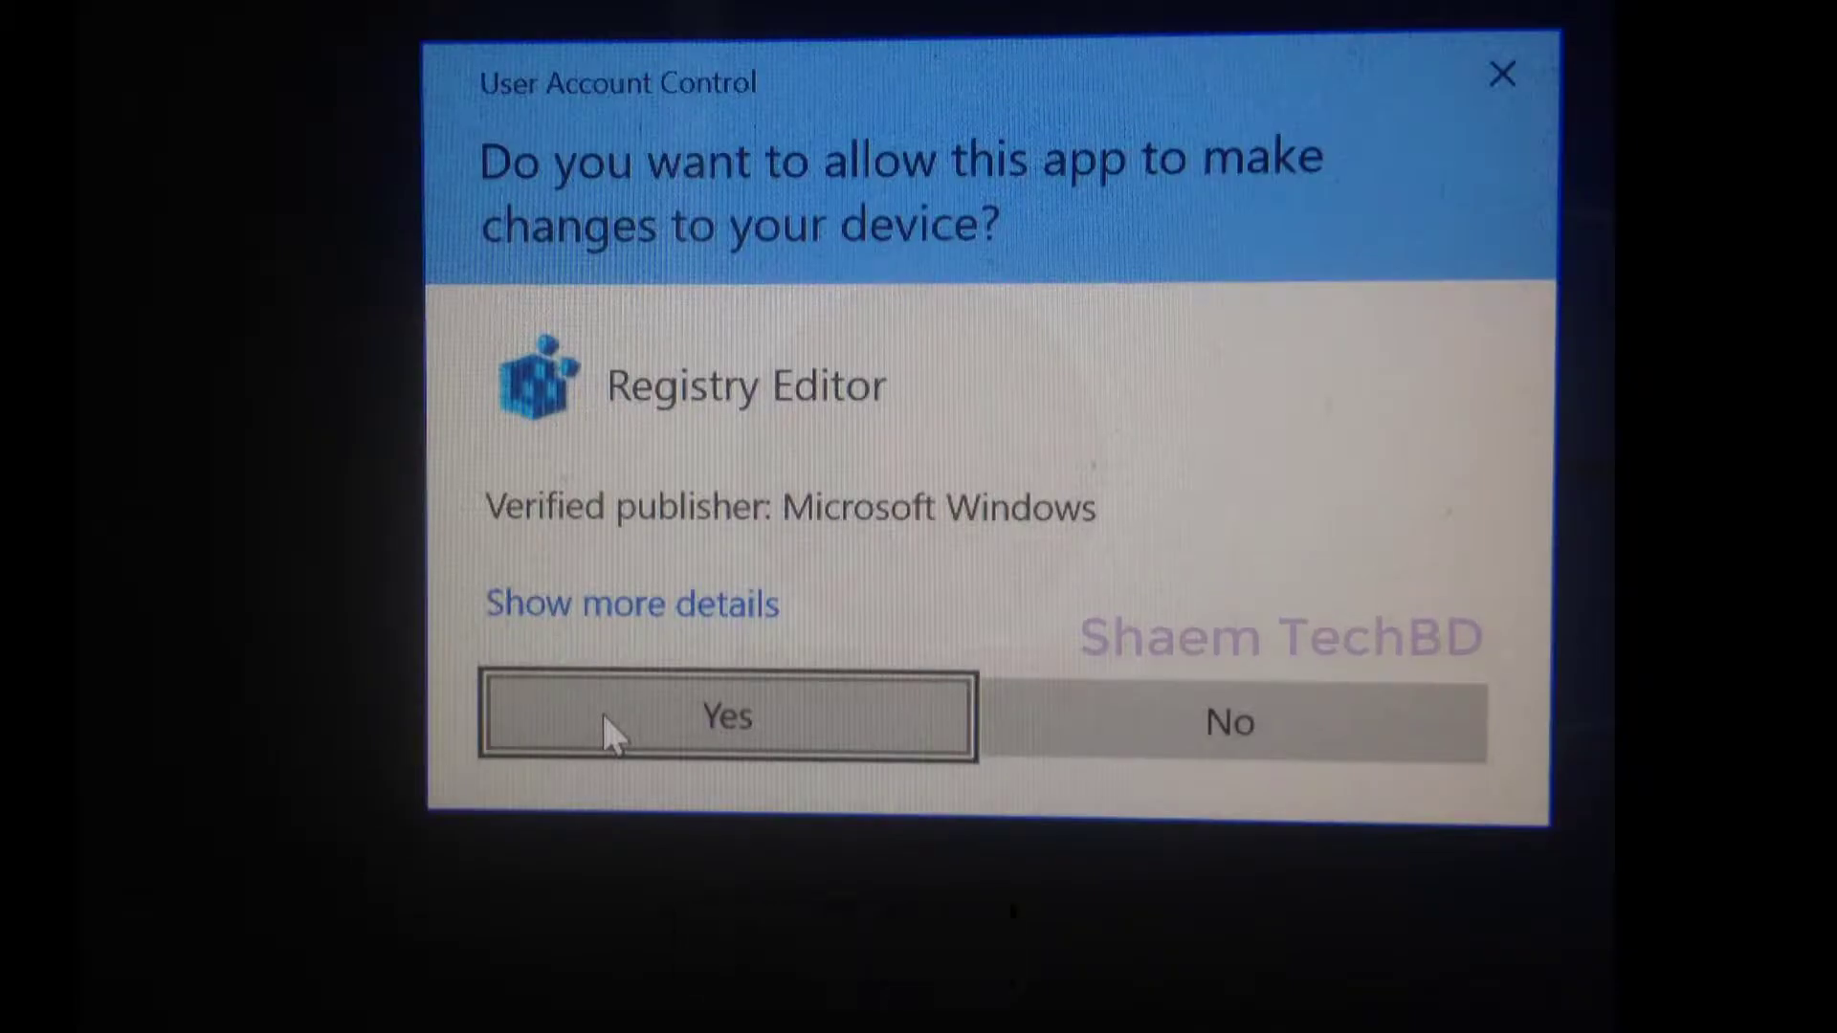
Step: Approve the UAC prompt and expand HKEY_CURRENT_USER > SOFTWARE > Microsoft
click(604, 716)
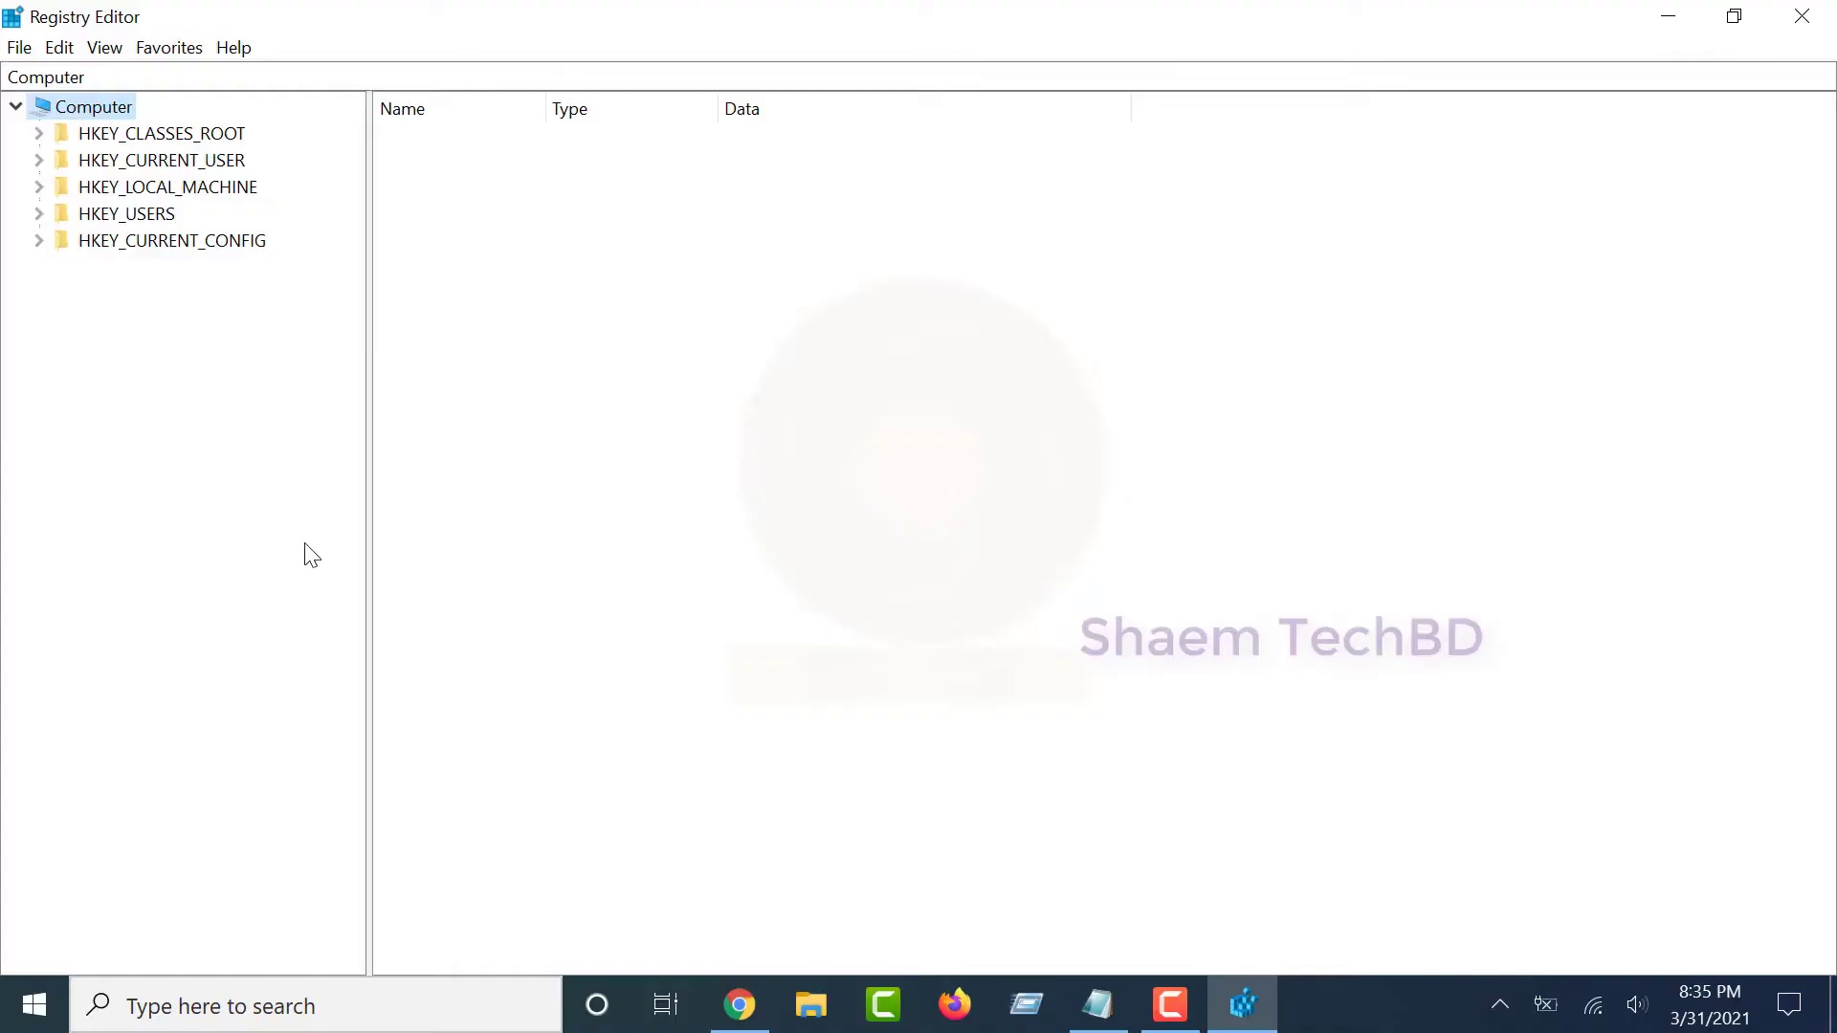
click(38, 160)
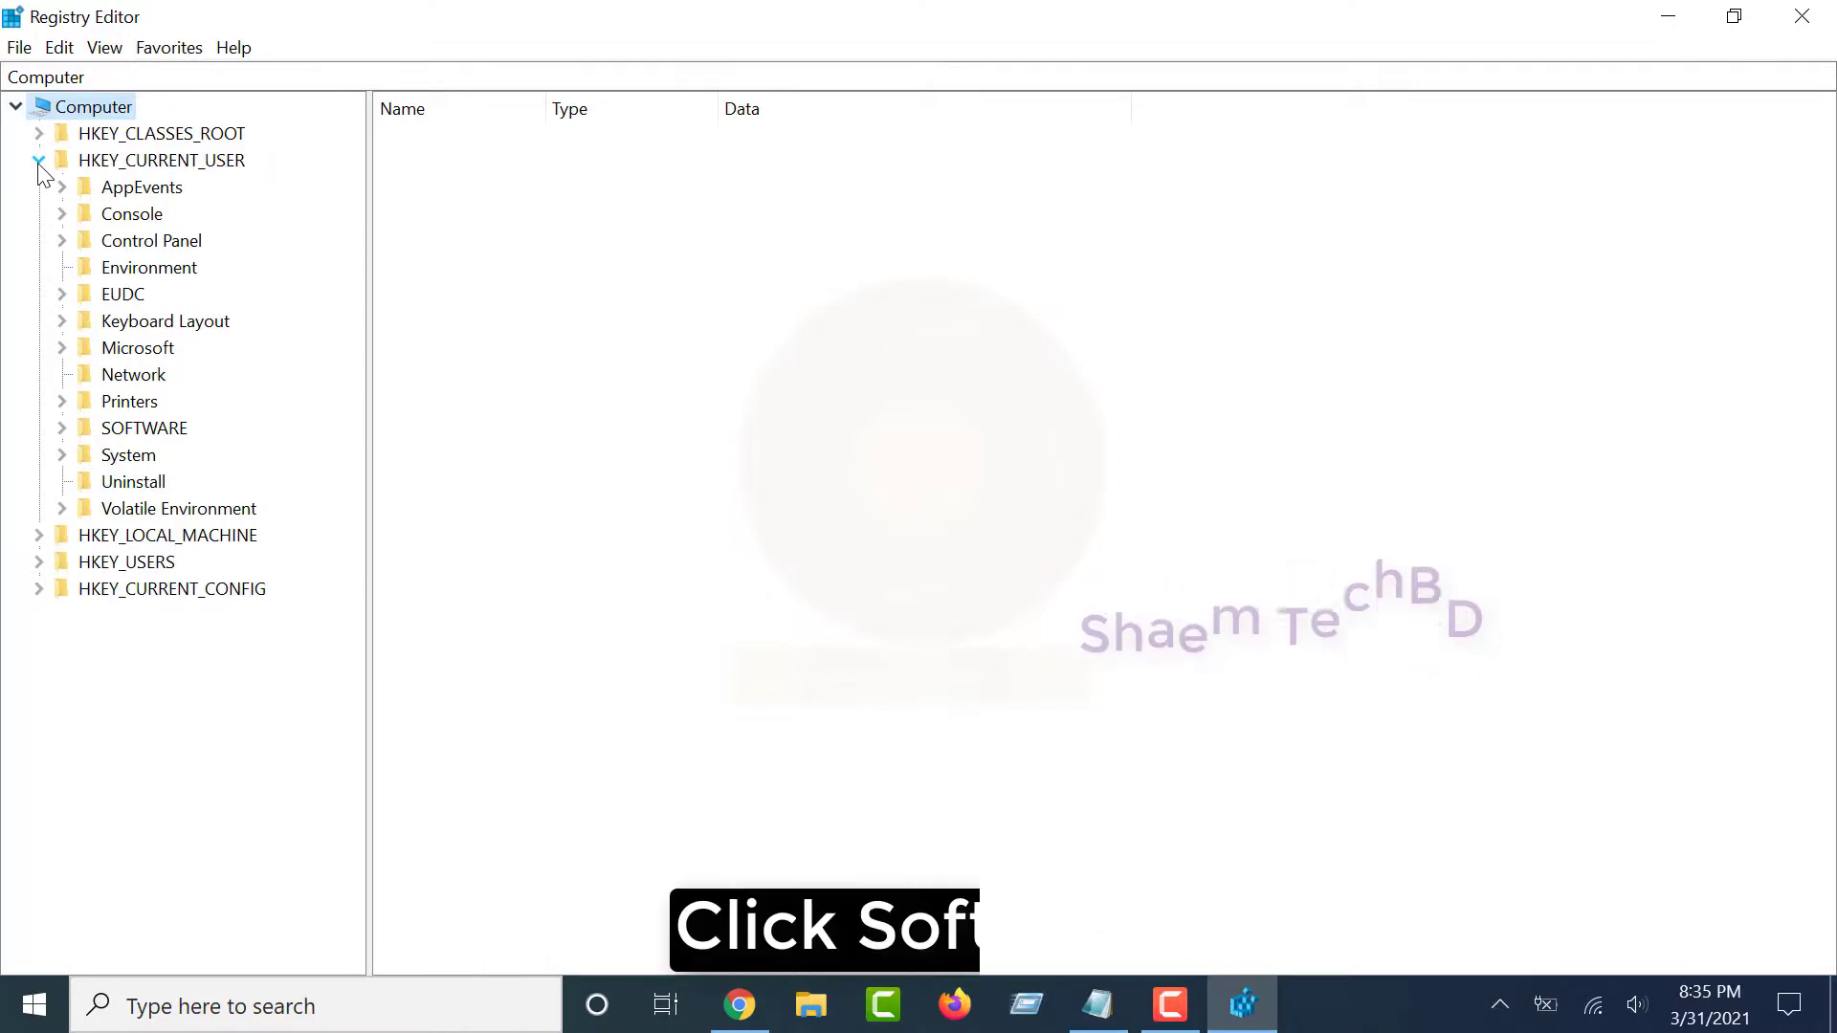
click(61, 429)
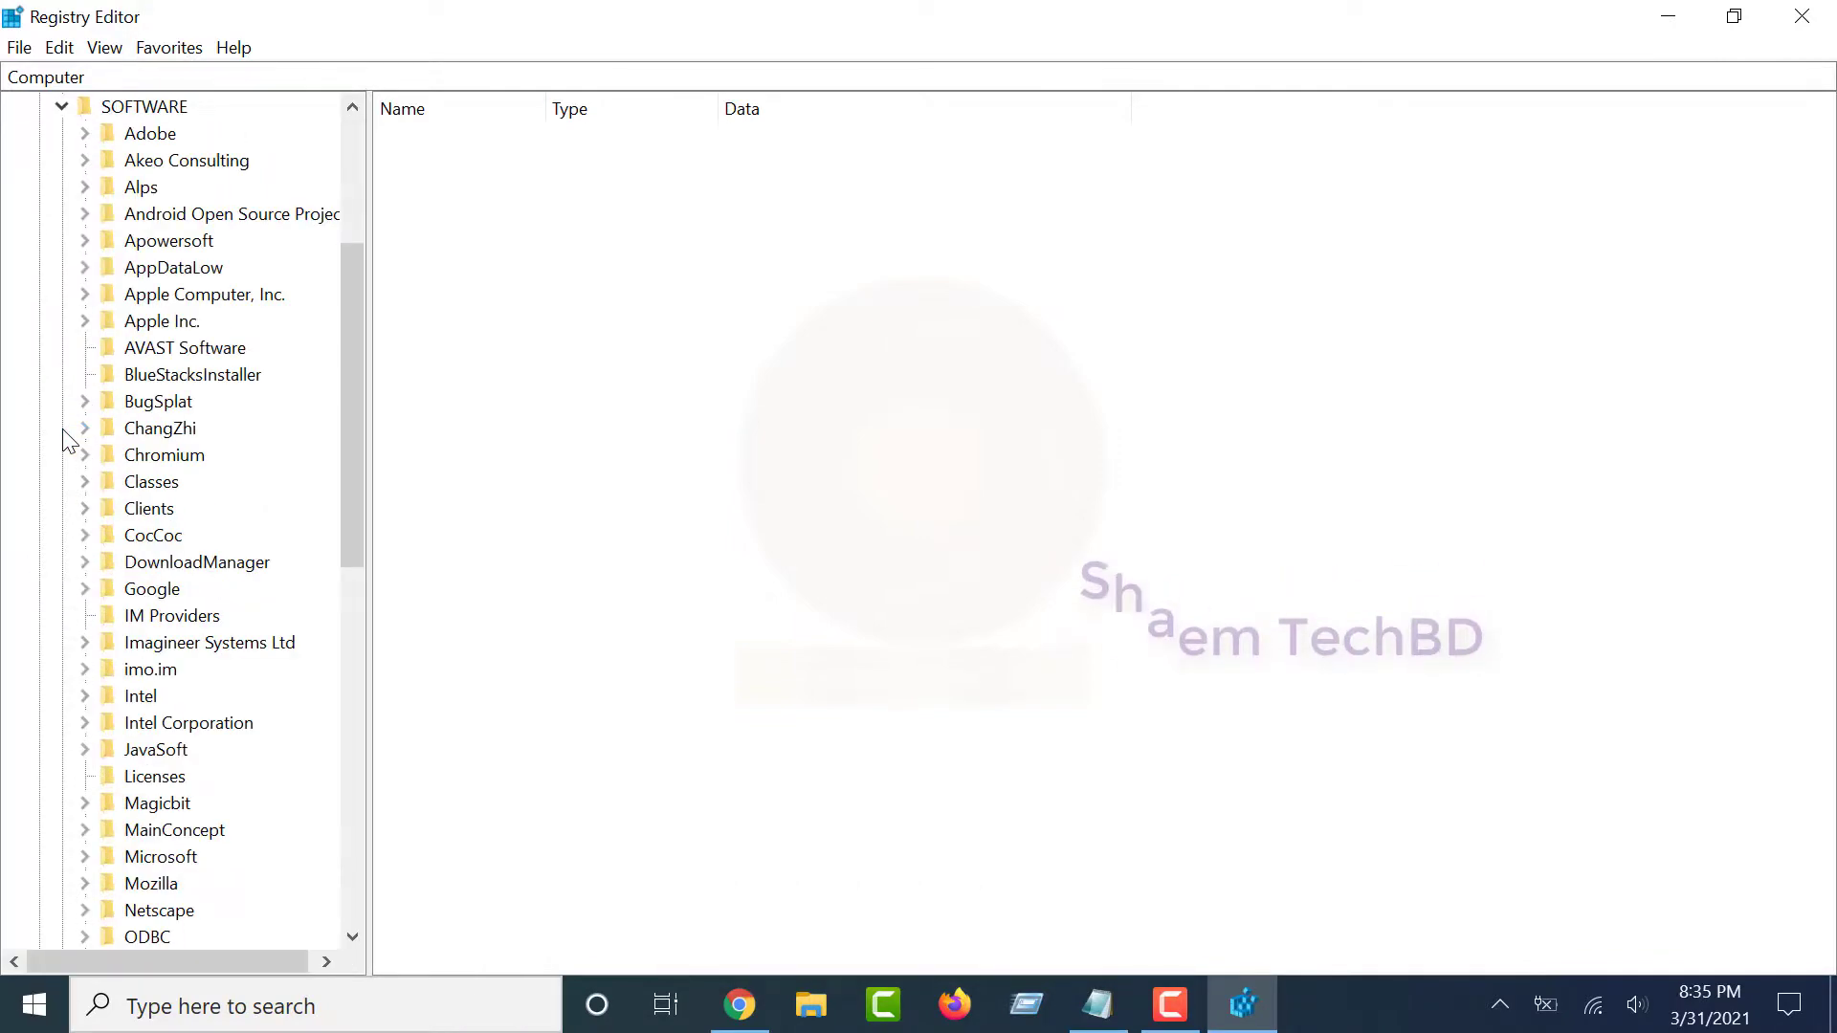
scroll(65, 440, down, 6)
scroll(144, 498, up, 1)
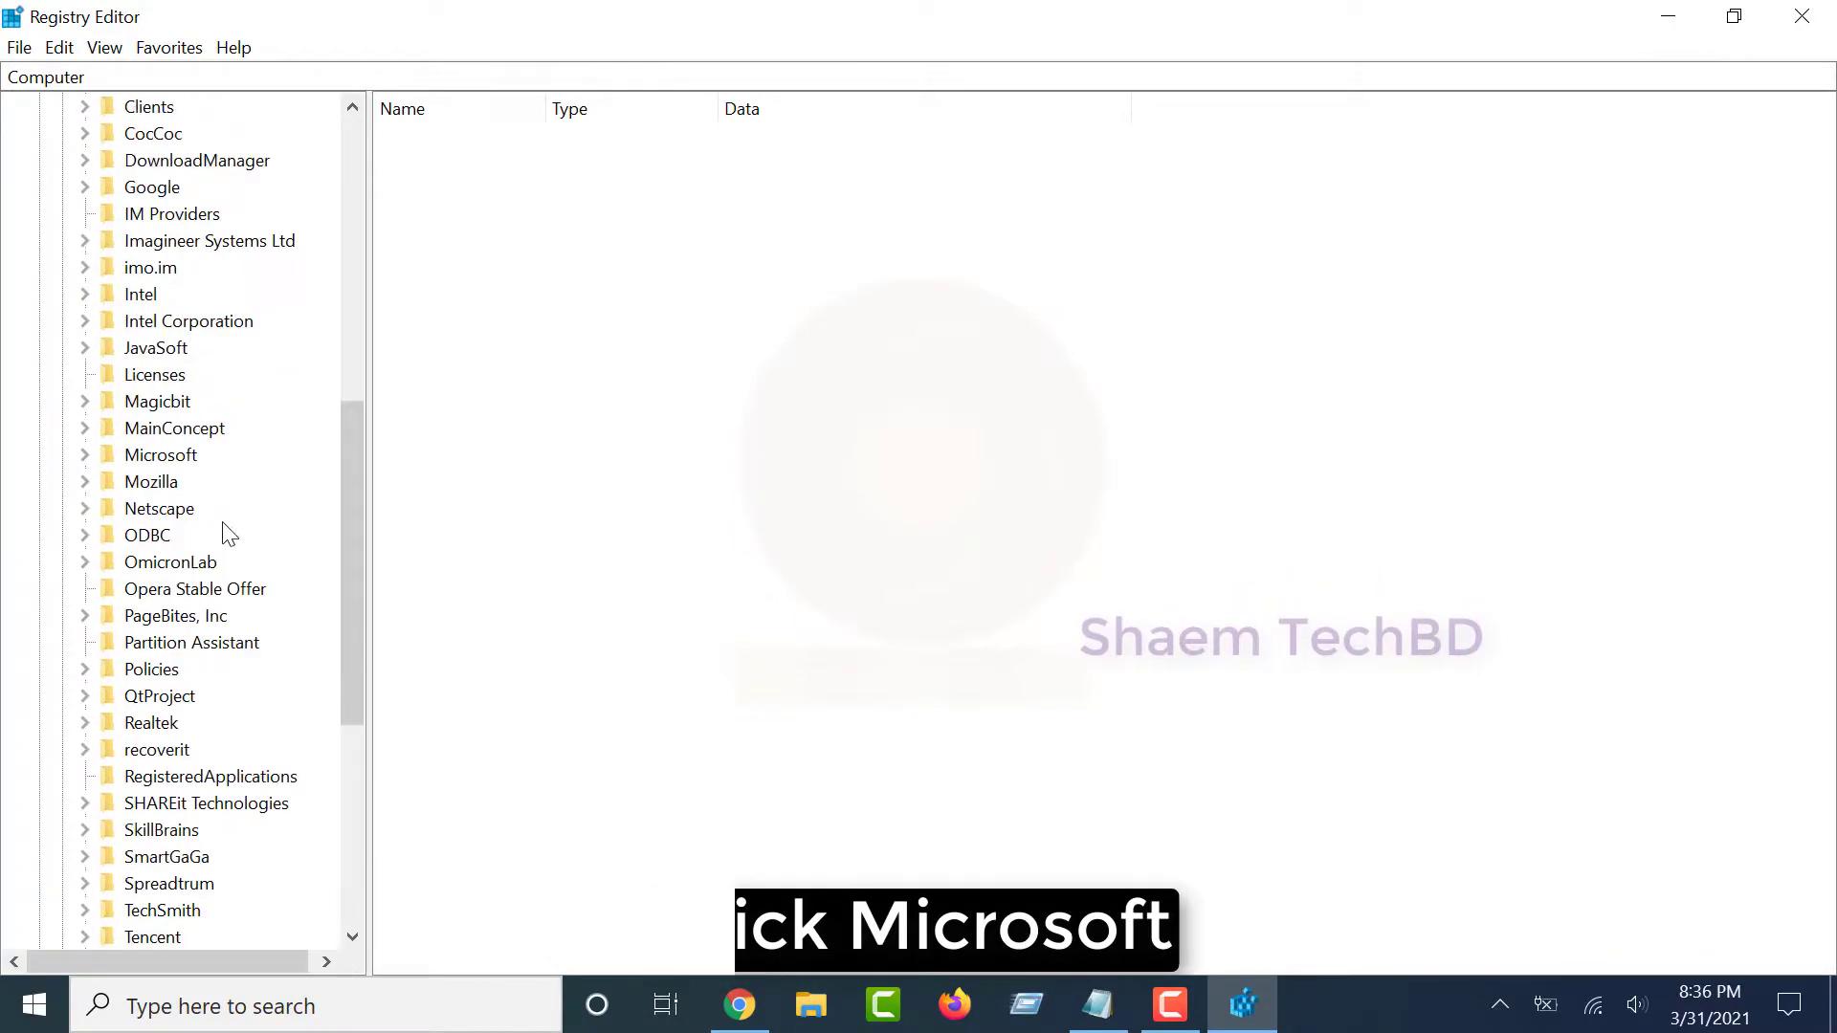
click(86, 450)
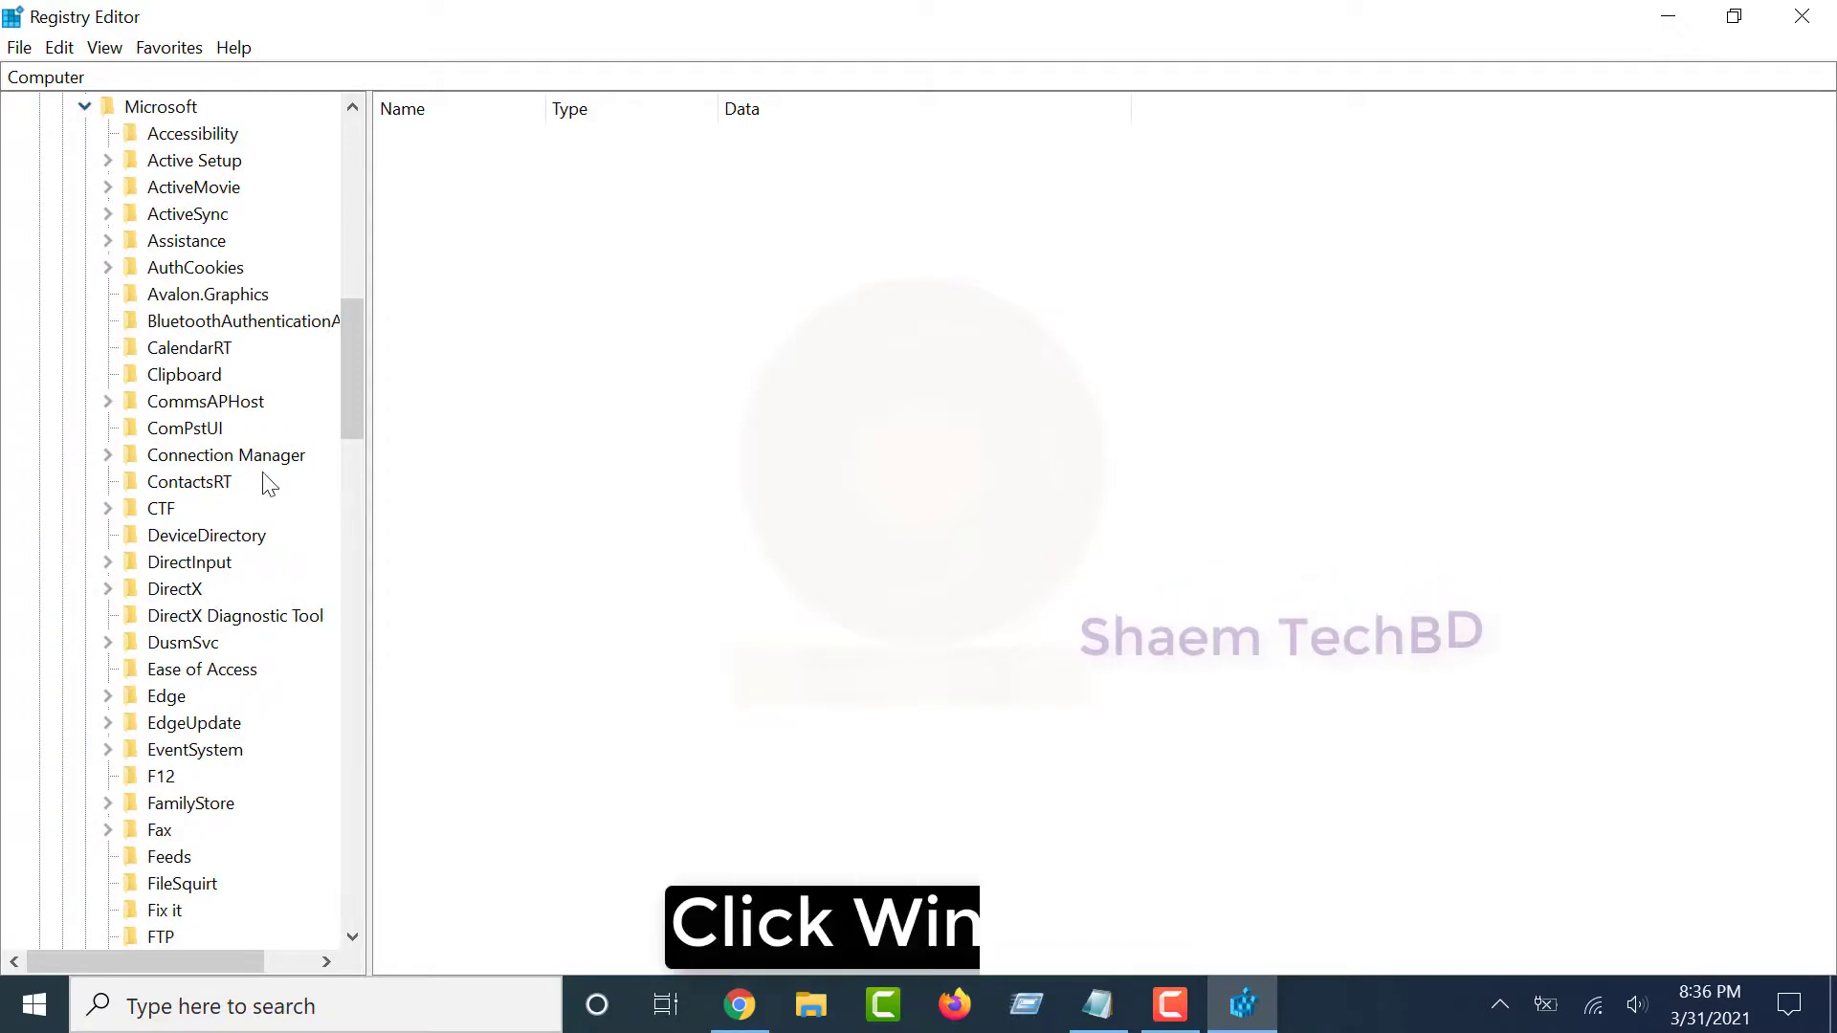
Step: Expand Windows > CurrentVersion > Explorer, widen the tree pane, and select BannerStore
scroll(258, 613, down, 20)
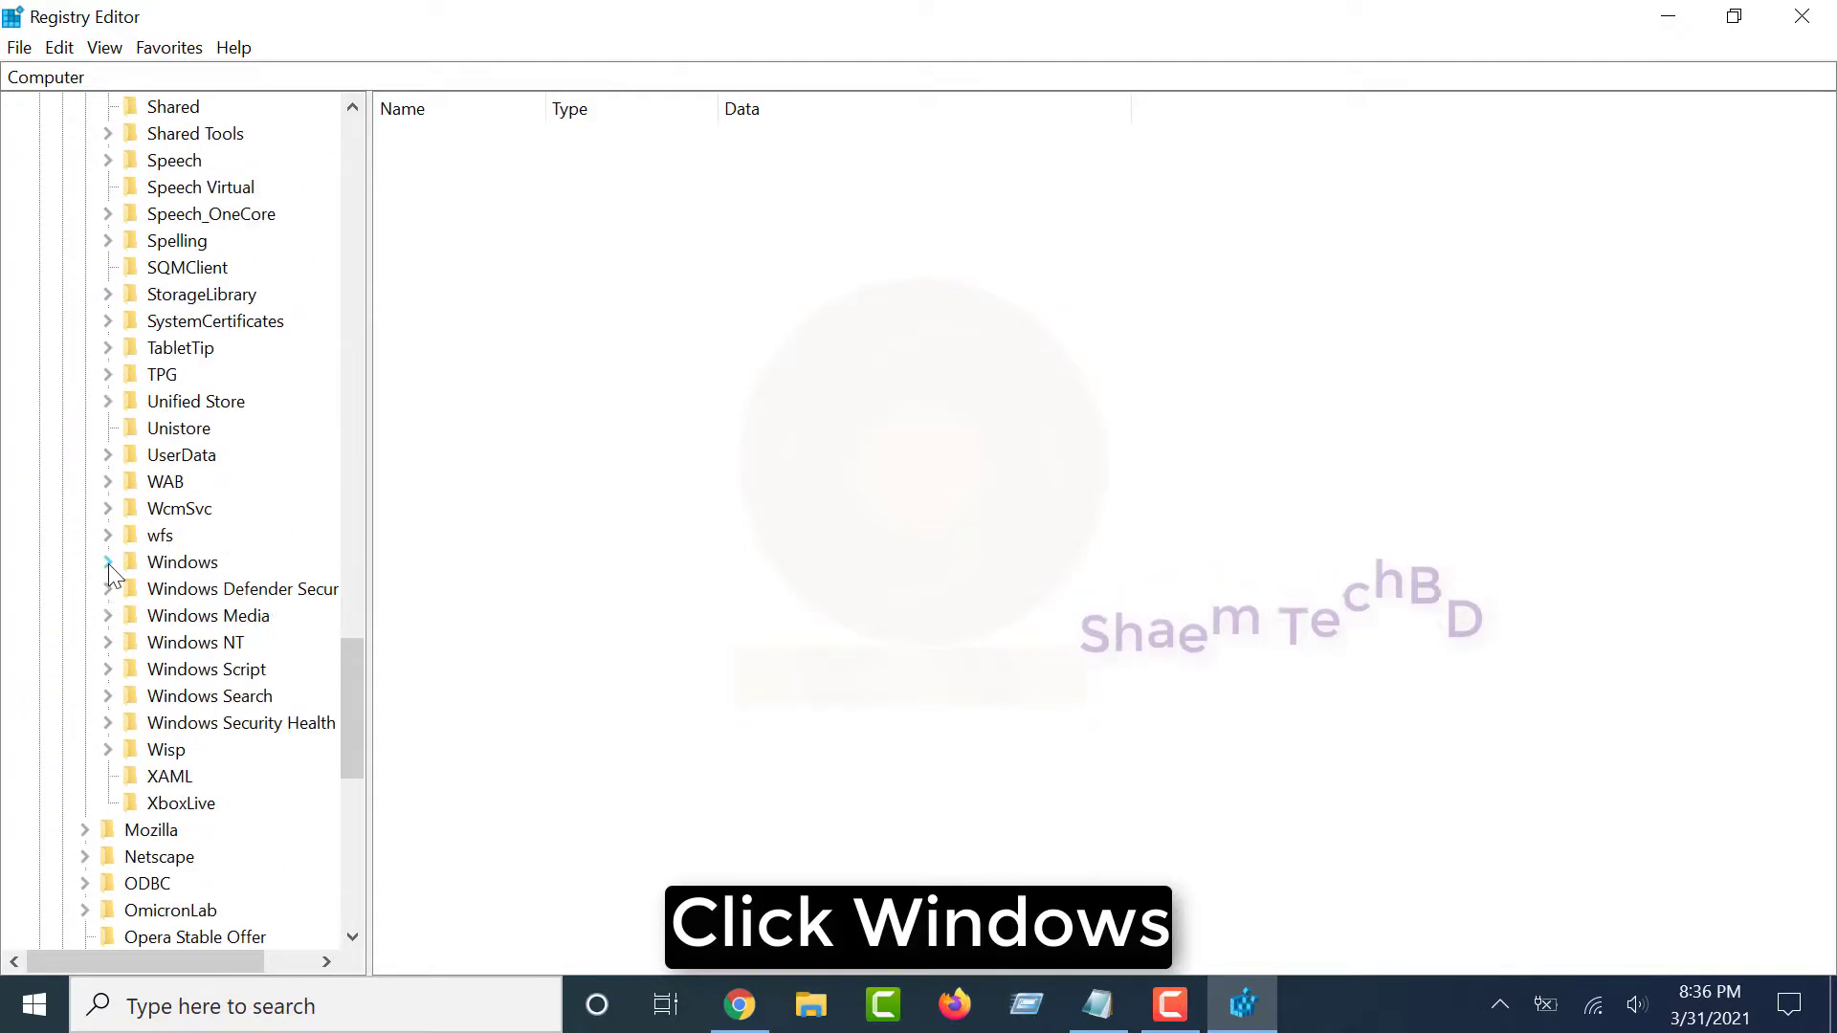
click(107, 563)
scroll(299, 650, down, 1)
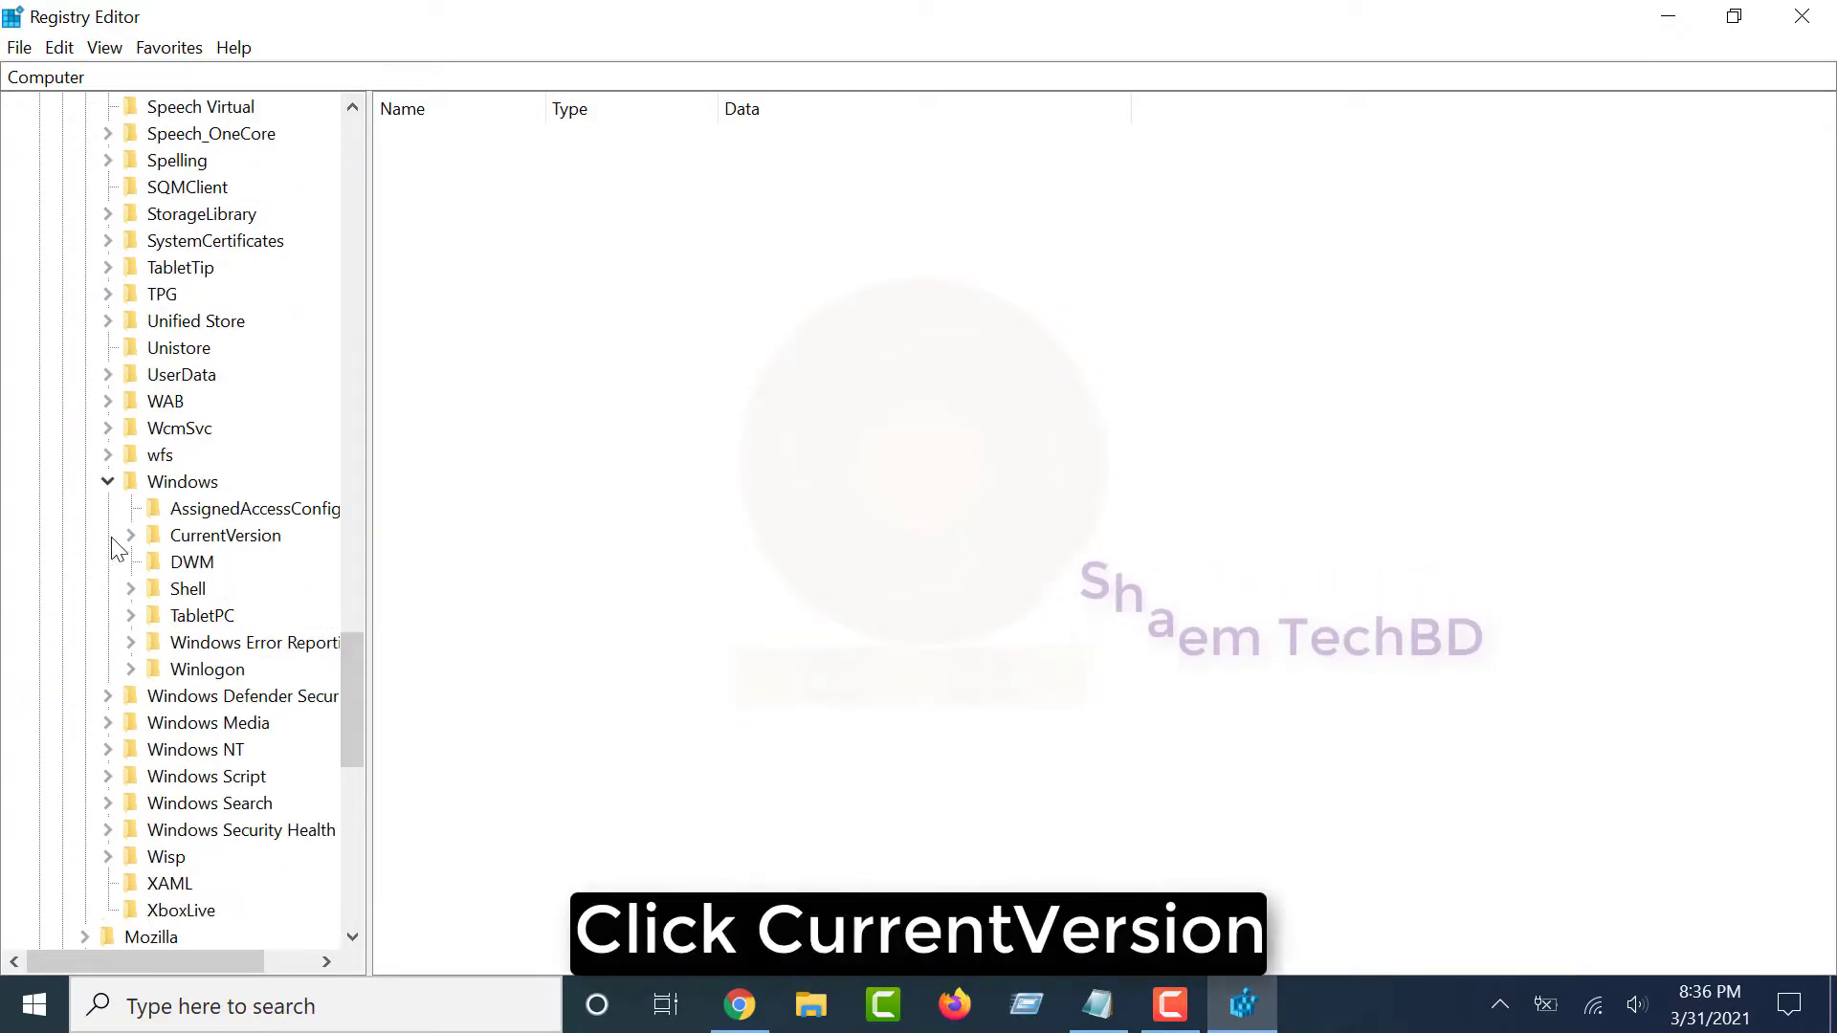
click(129, 535)
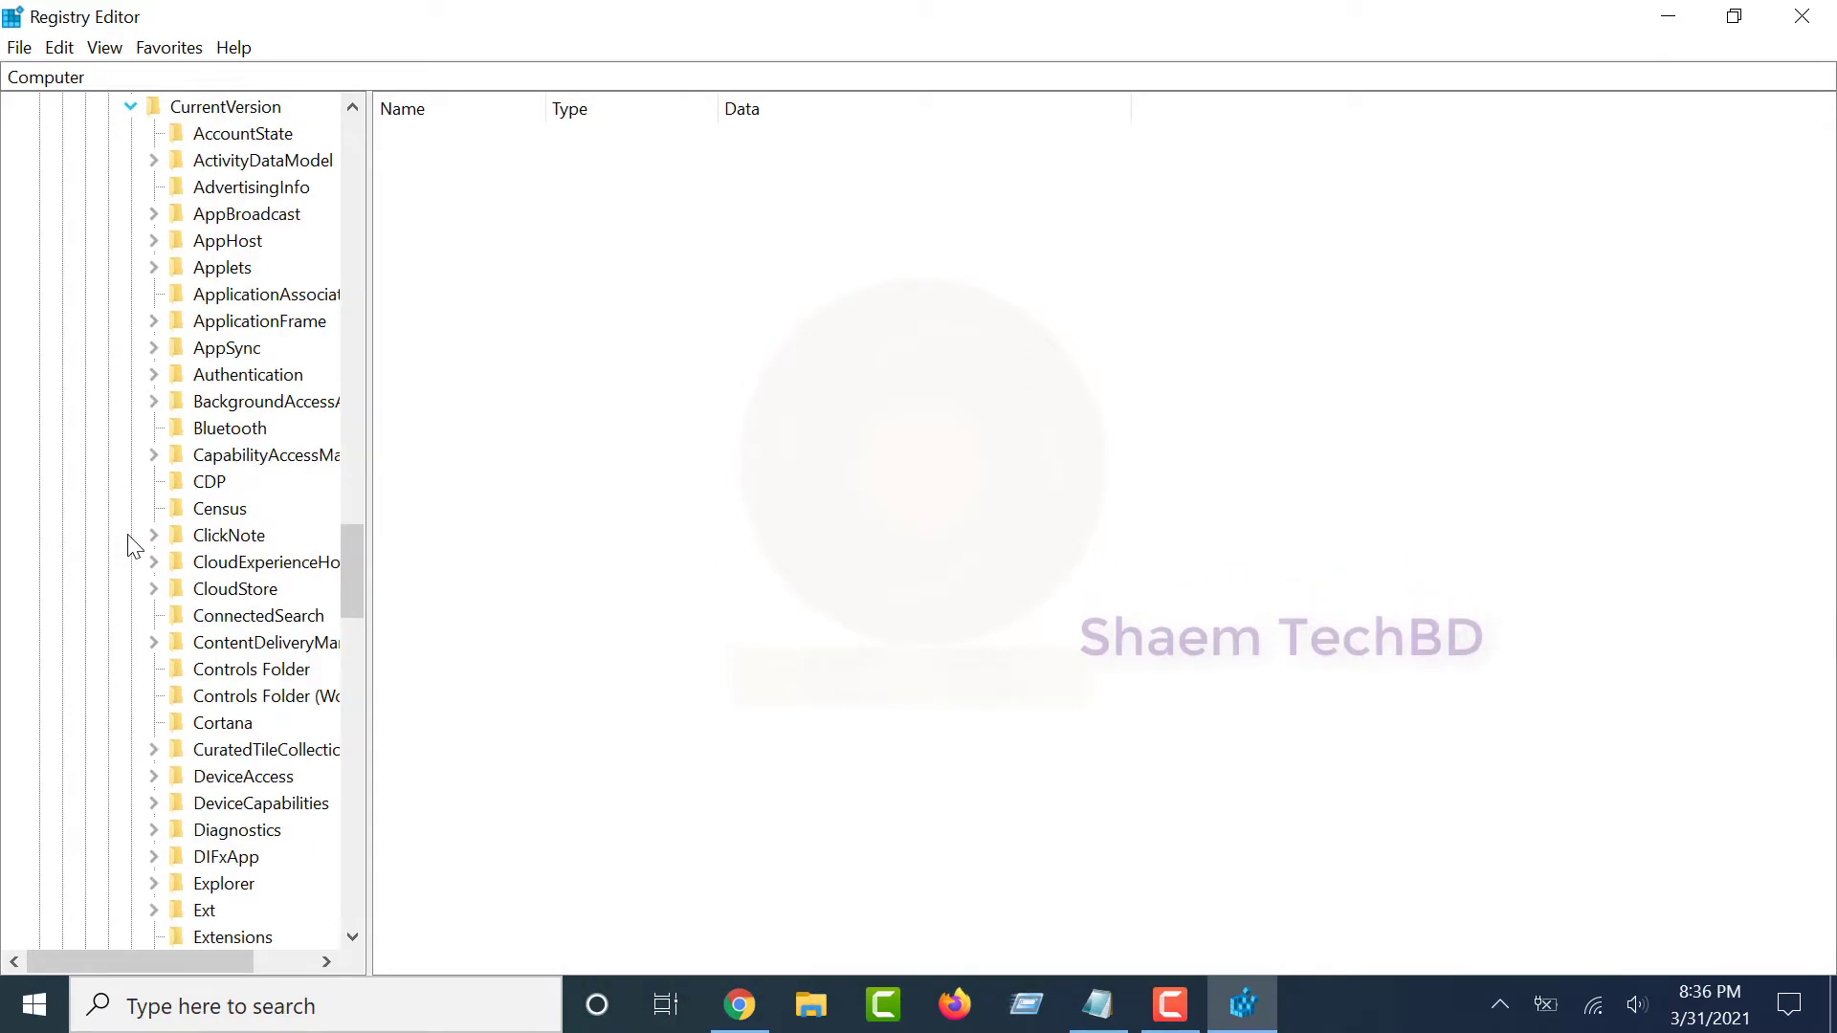
scroll(266, 526, down, 5)
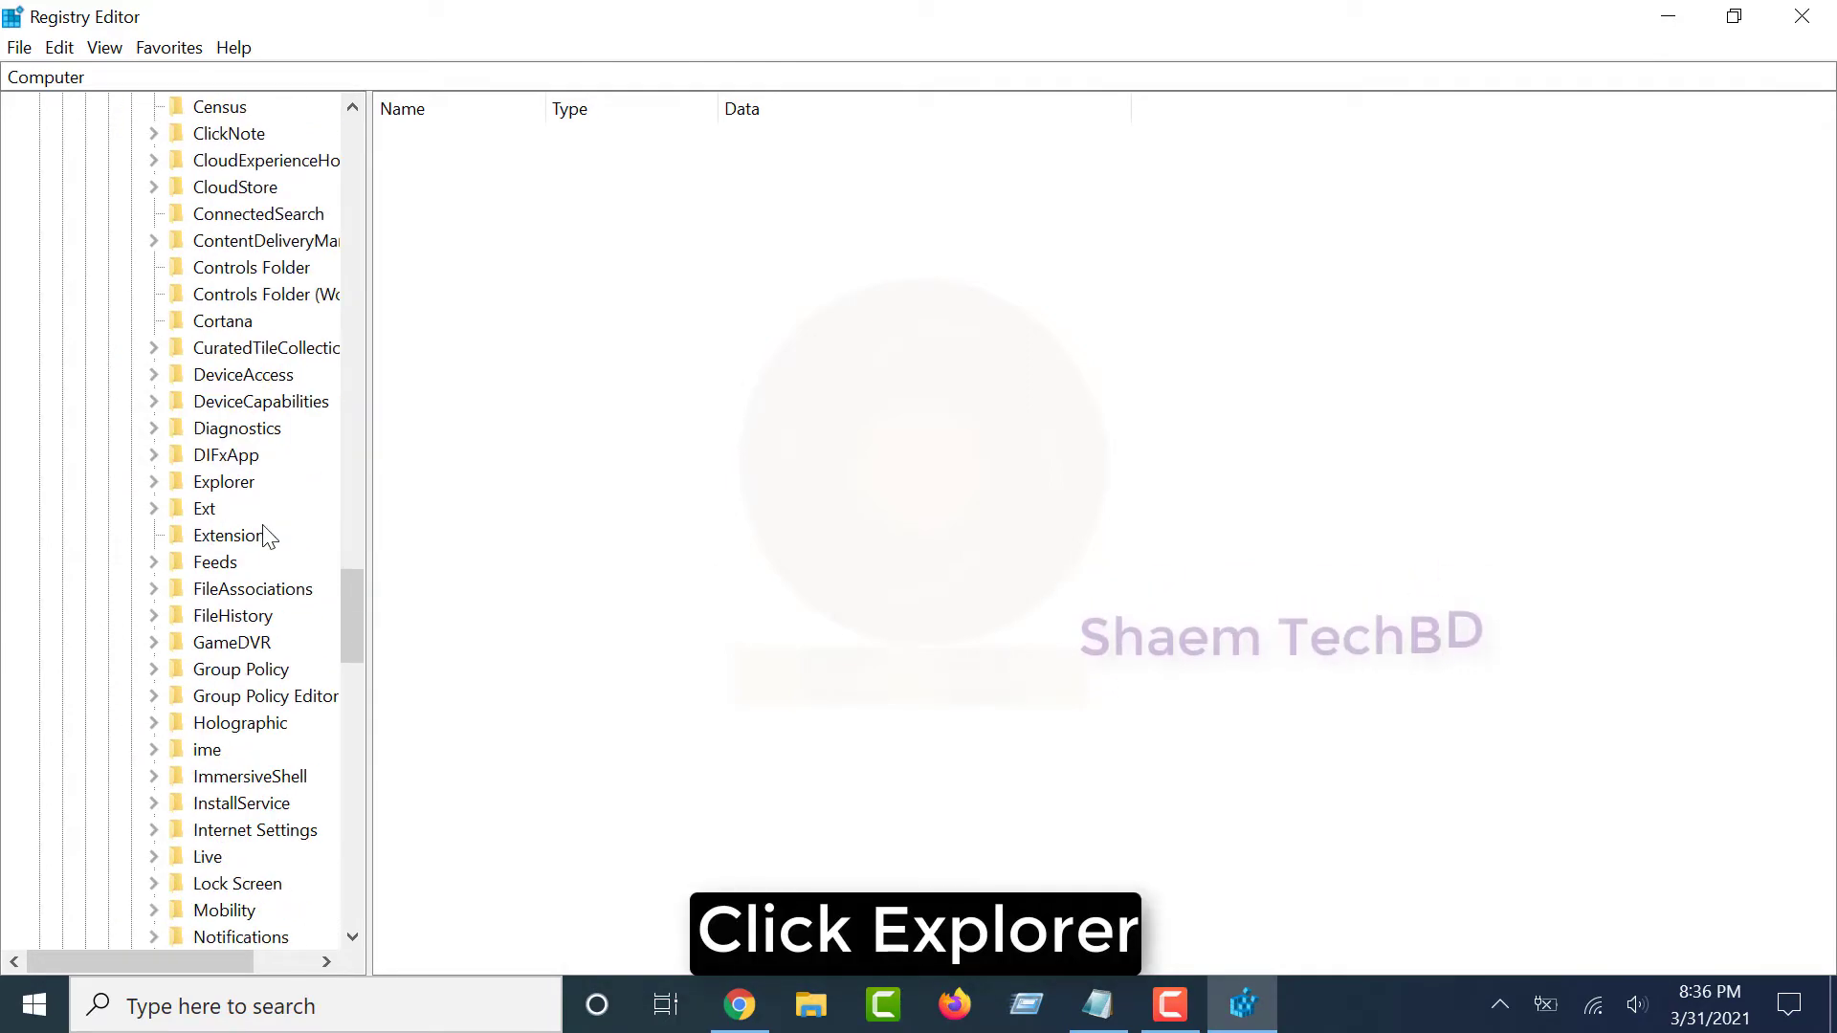
click(151, 483)
drag(368, 471, 422, 474)
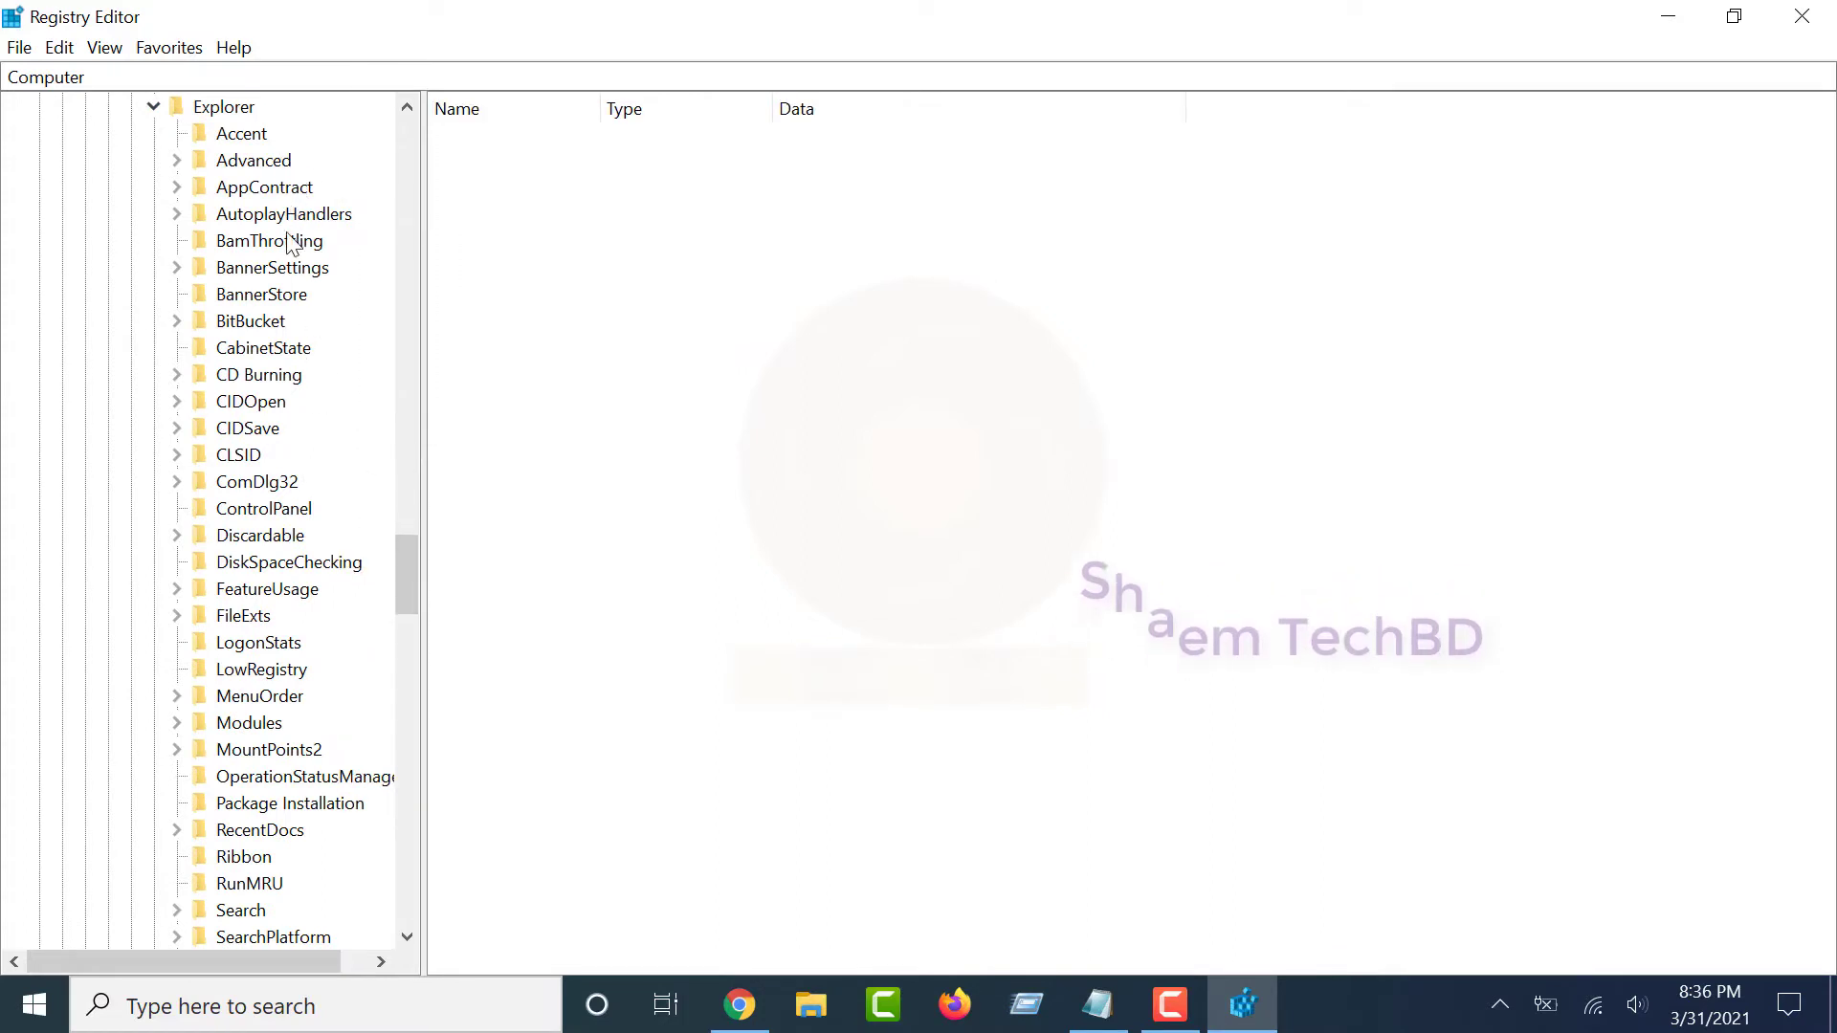
click(257, 299)
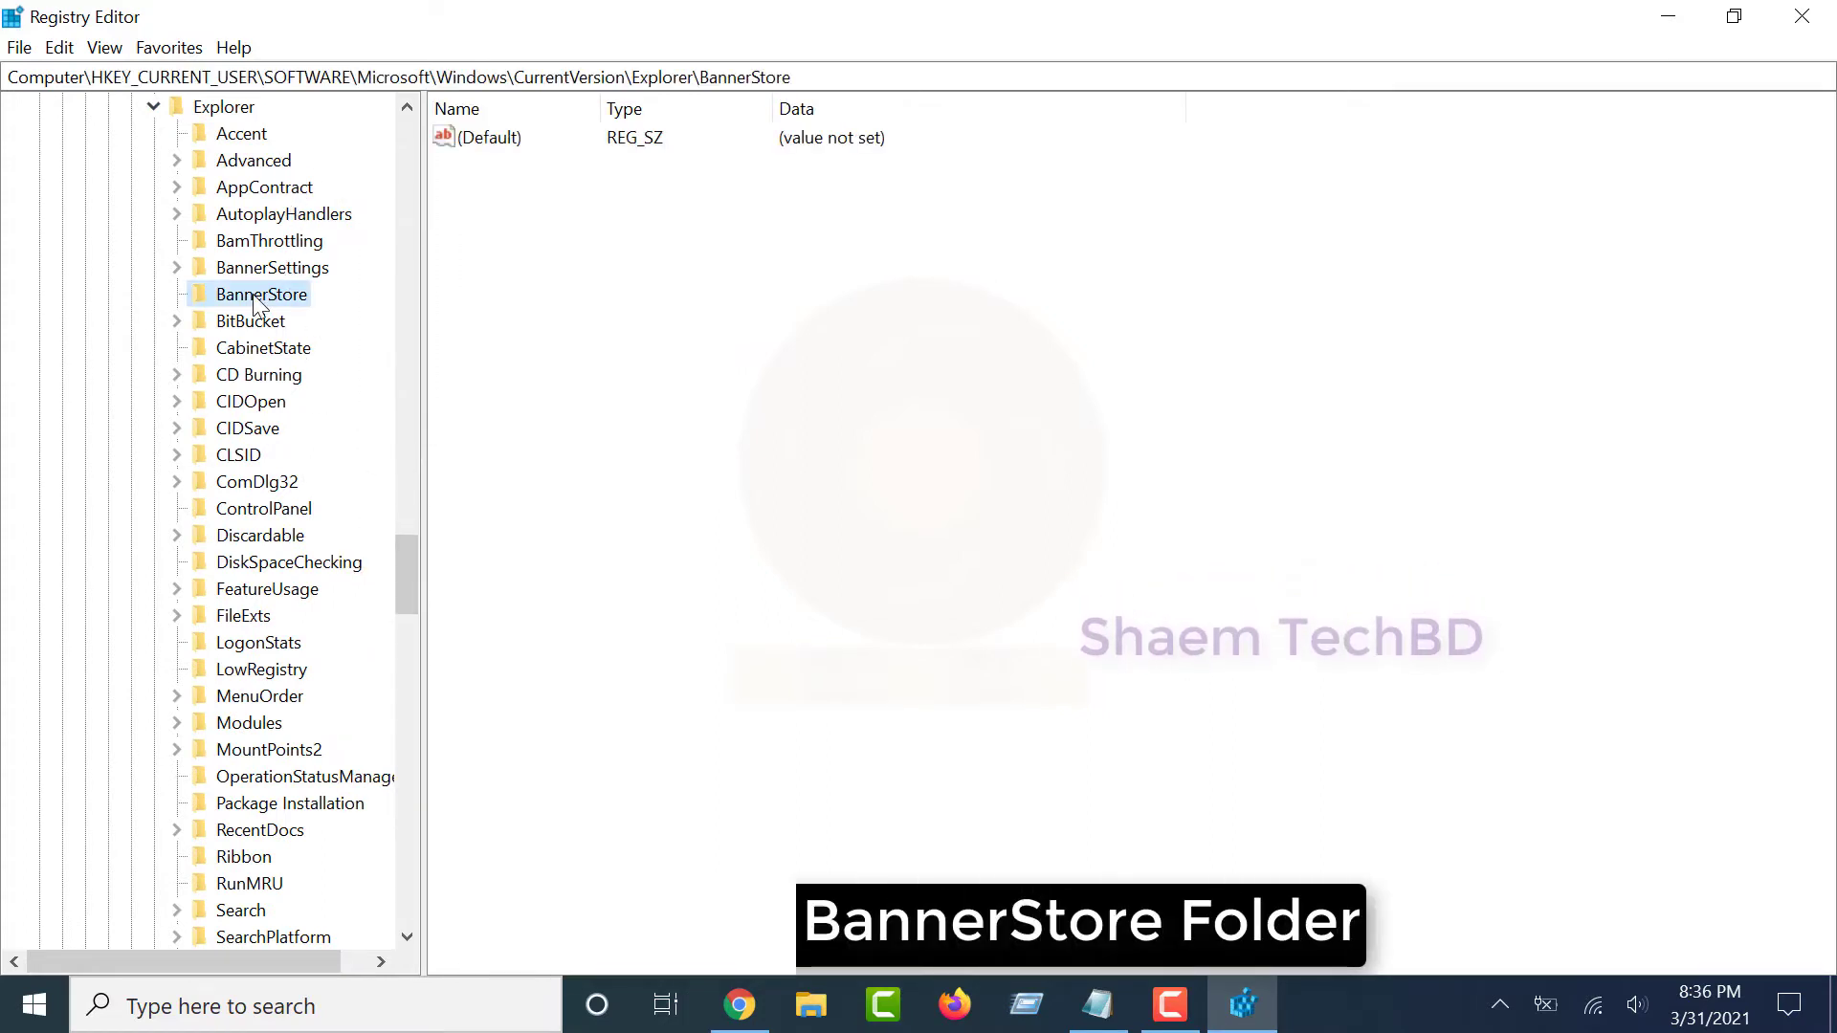
Step: Rename the BannerStore key to BannerStore.old and close Registry Editor
right_click(256, 299)
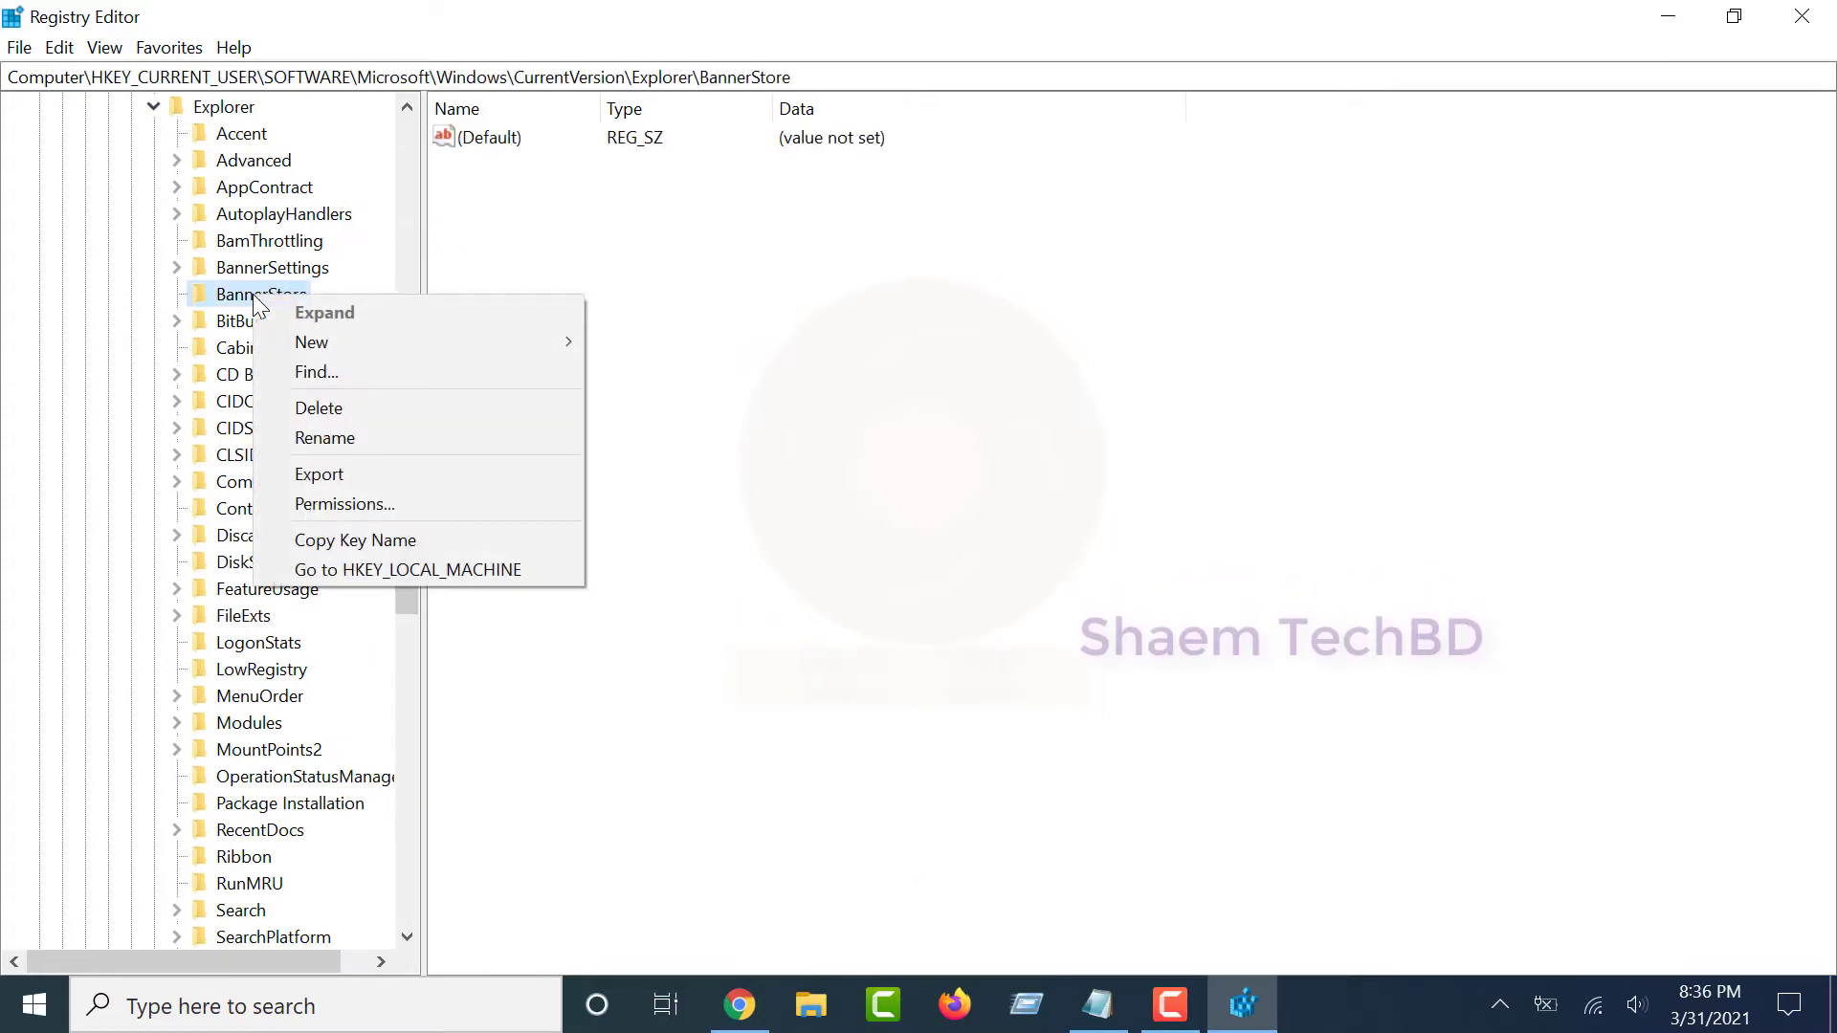
click(326, 437)
click(348, 297)
text(.old)
key(Return)
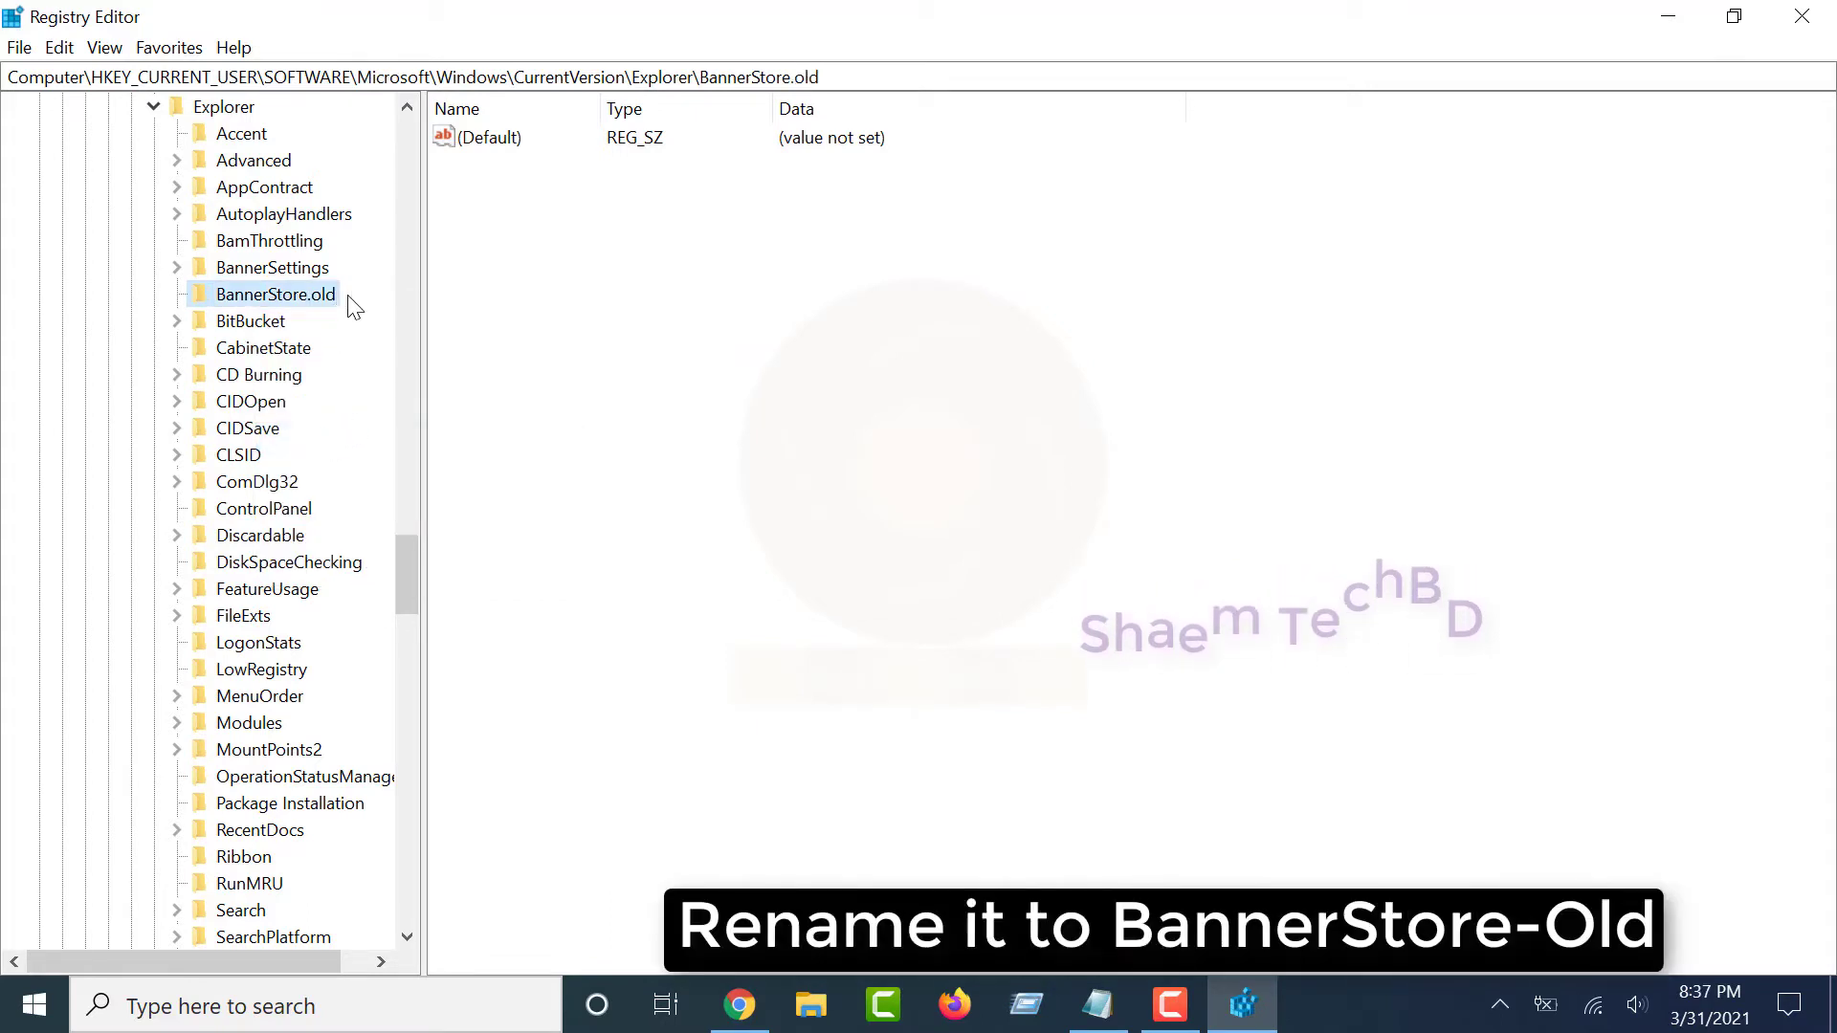
click(1822, 16)
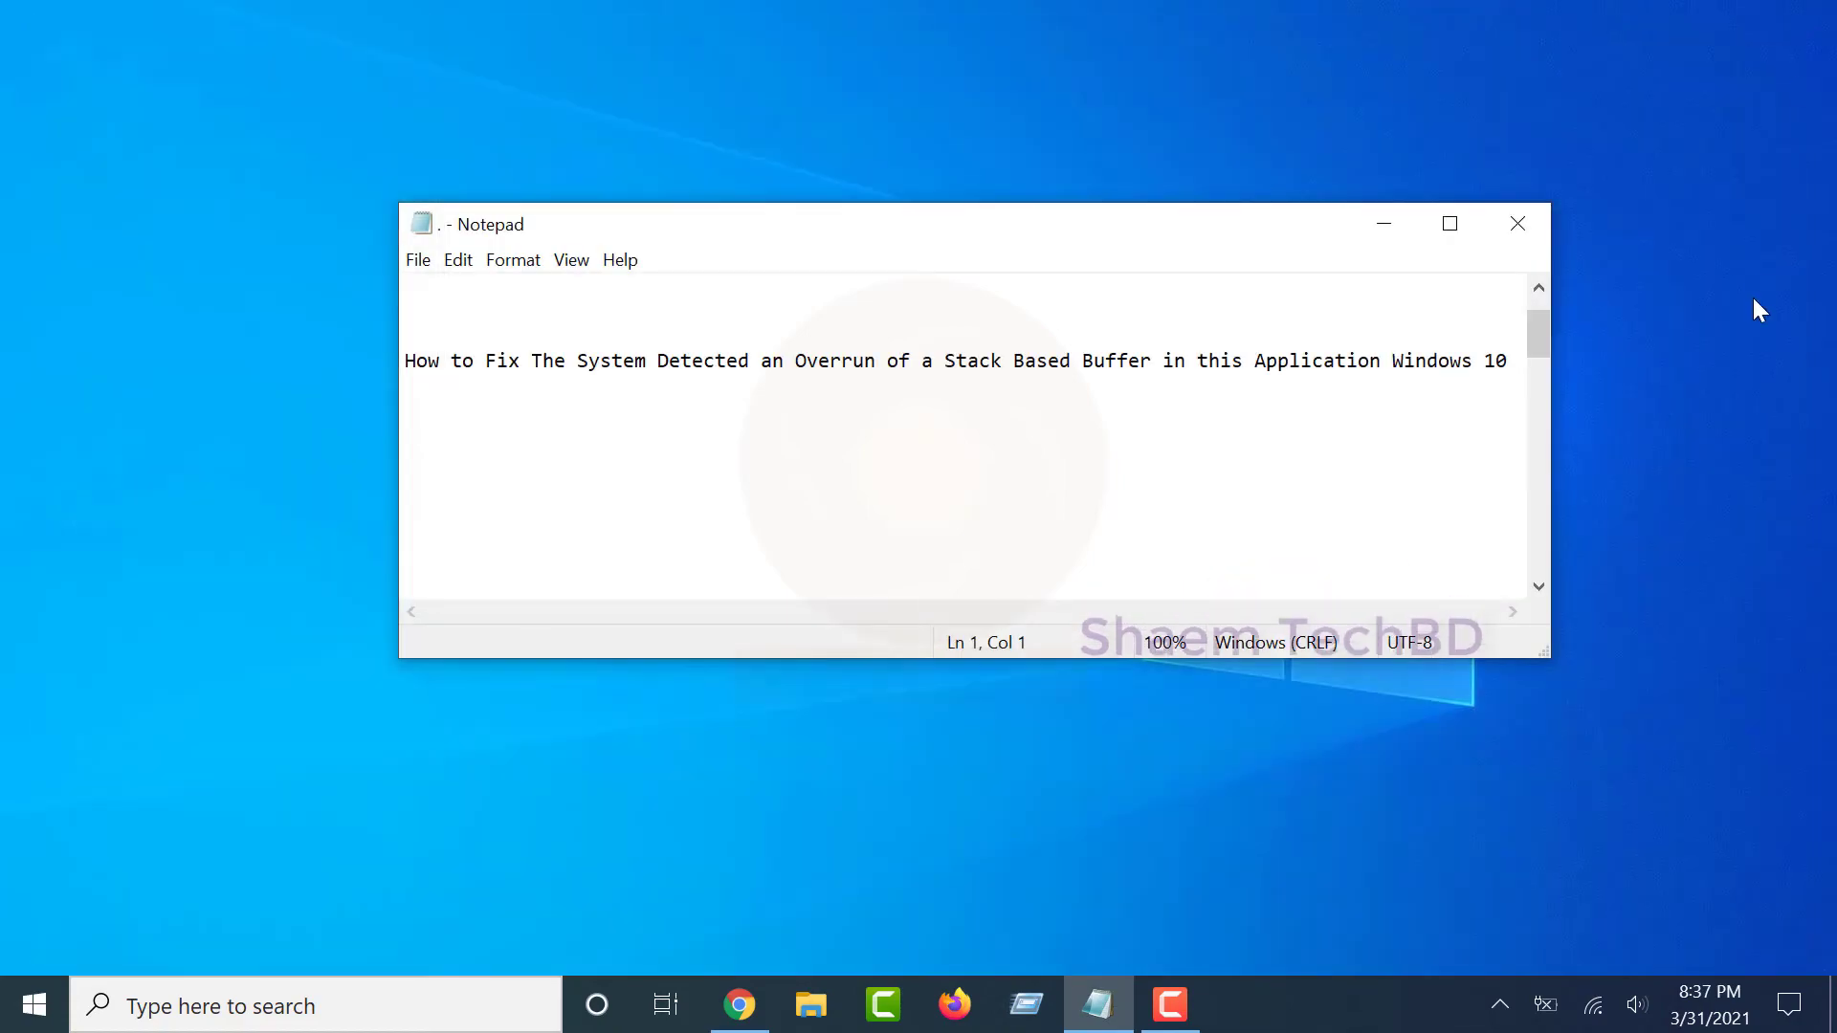